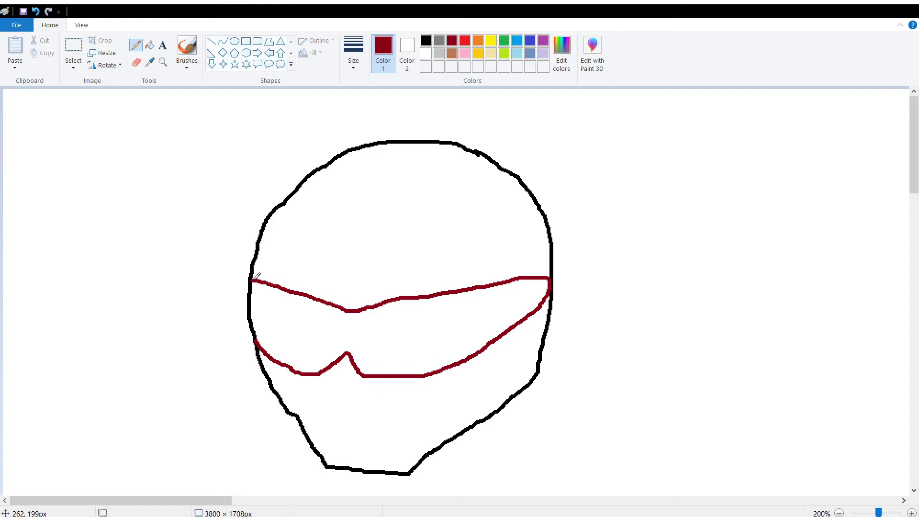
# Step: Draw a black mouthpiece outline below the visor, narrowing down to a flat edge just above the chin
pyautogui.click(426, 42)
pyautogui.moveTo(299, 377); pyautogui.dragTo(316, 422)
pyautogui.hotkey('ctrl', 'z')
pyautogui.moveTo(301, 377)
pyautogui.mouseDown()
pyautogui.moveTo(328, 437)
pyautogui.moveTo(364, 445)
pyautogui.moveTo(392, 433)
pyautogui.moveTo(408, 375)
pyautogui.mouseUp()
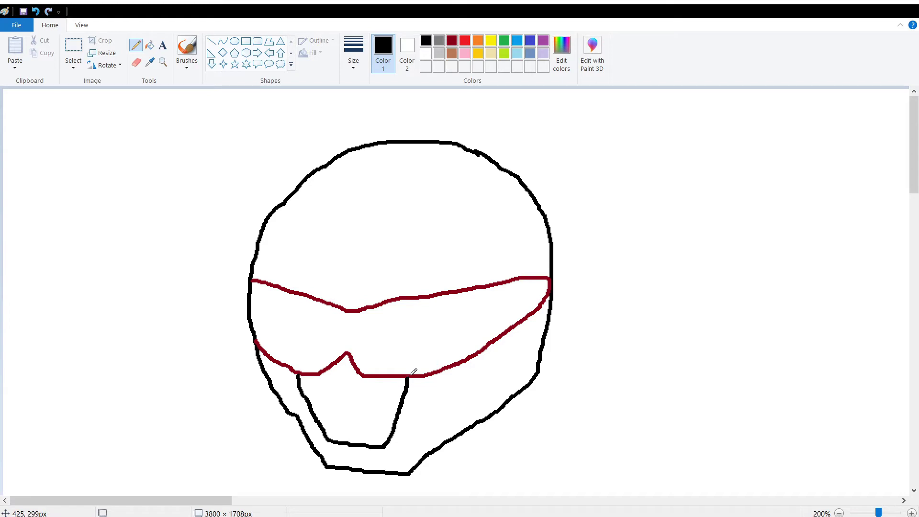
# Step: Draw two black bent panel lines from the helmet's crown to the visor and a small rounded eye outline on each side
pyautogui.moveTo(489, 160); pyautogui.dragTo(410, 291)
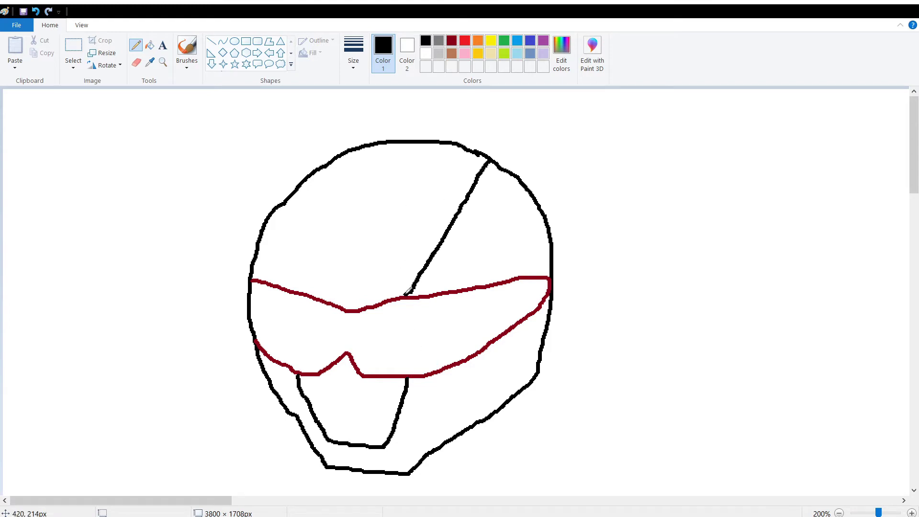
pyautogui.hotkey('ctrl', 'z')
pyautogui.moveTo(481, 157)
pyautogui.mouseDown()
pyautogui.moveTo(427, 228)
pyautogui.moveTo(392, 252)
pyautogui.moveTo(363, 310)
pyautogui.mouseUp()
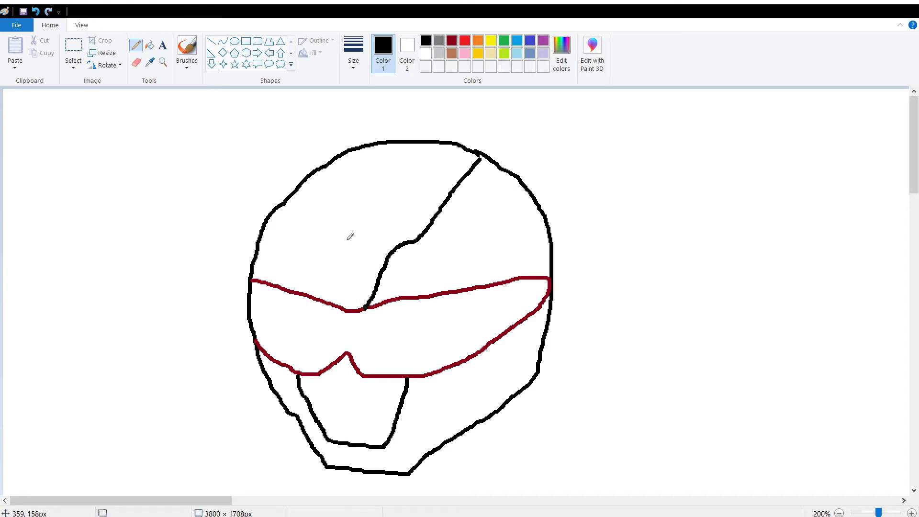
pyautogui.moveTo(307, 181)
pyautogui.mouseDown()
pyautogui.moveTo(309, 240)
pyautogui.moveTo(334, 249)
pyautogui.moveTo(327, 302)
pyautogui.mouseUp()
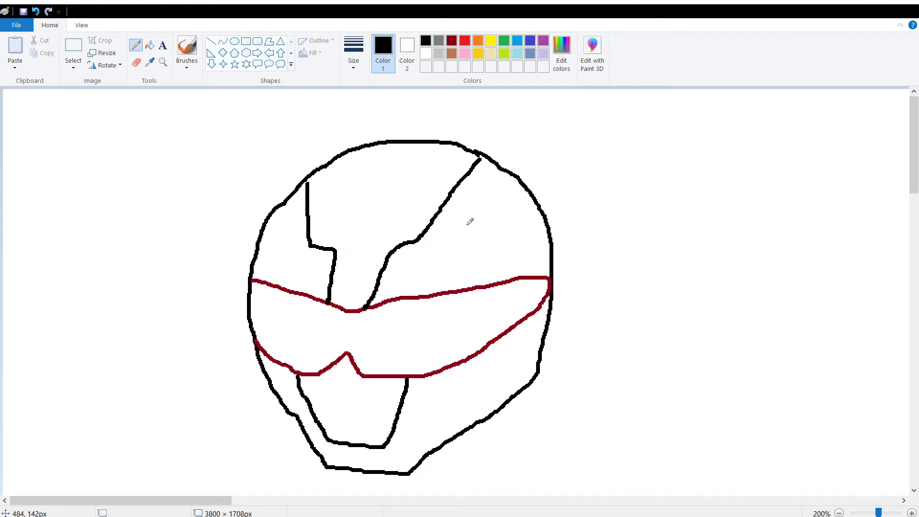
pyautogui.moveTo(485, 226)
pyautogui.mouseDown()
pyautogui.moveTo(469, 221)
pyautogui.moveTo(443, 236)
pyautogui.moveTo(457, 250)
pyautogui.moveTo(485, 243)
pyautogui.moveTo(485, 224)
pyautogui.mouseUp()
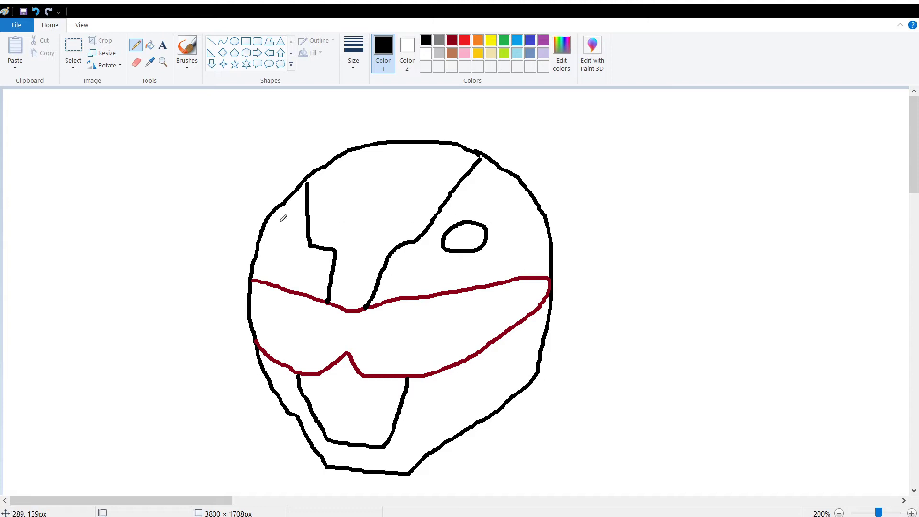
pyautogui.moveTo(271, 223)
pyautogui.mouseDown()
pyautogui.moveTo(296, 231)
pyautogui.moveTo(288, 243)
pyautogui.moveTo(276, 244)
pyautogui.moveTo(271, 221)
pyautogui.mouseUp()
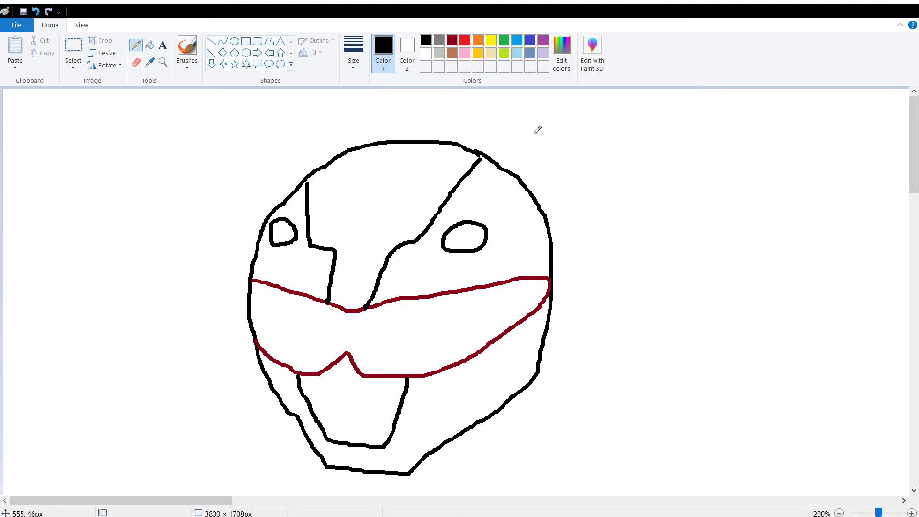
# Step: Fill the helmet's central crest, both side panels and the lower face area with bright red
pyautogui.click(455, 42)
pyautogui.click(464, 40)
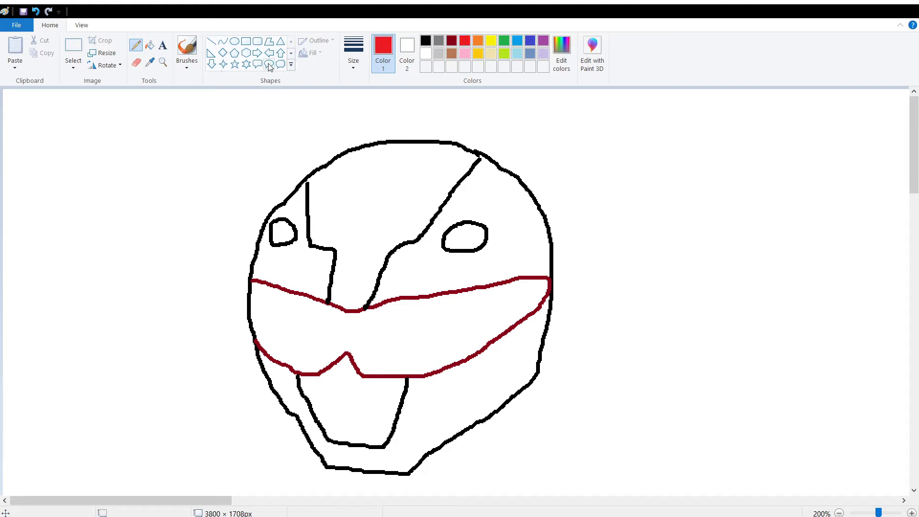
pyautogui.click(149, 44)
pyautogui.click(382, 203)
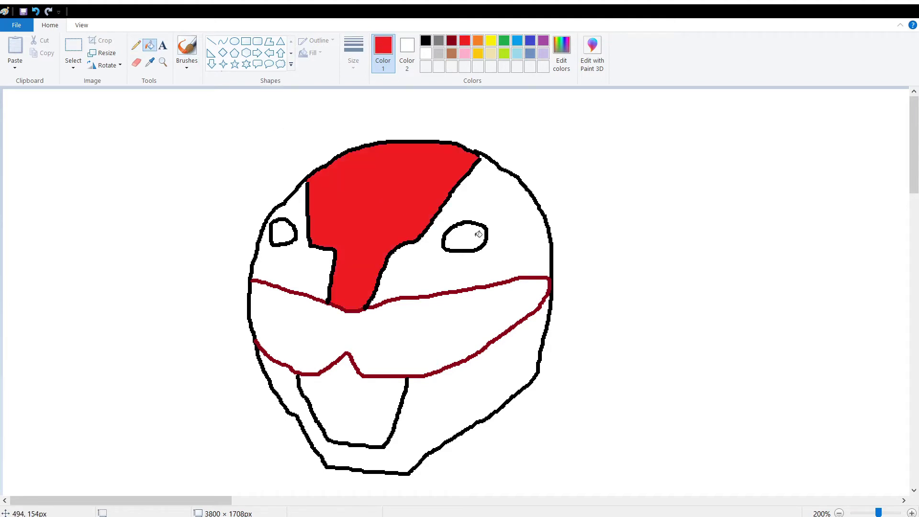
pyautogui.click(484, 204)
pyautogui.click(322, 256)
pyautogui.click(453, 402)
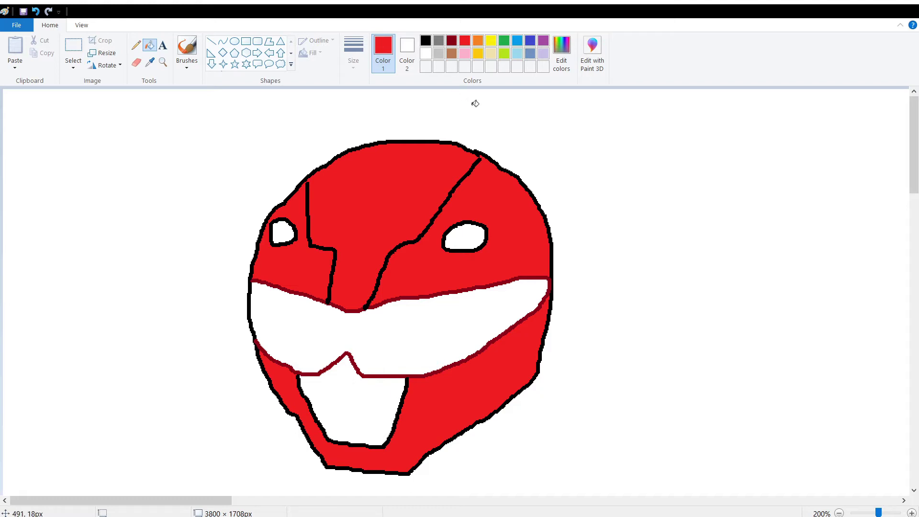
# Step: Fill the mouthpiece with light gray, and the visor and both eyes with a custom dark gray
pyautogui.click(439, 54)
pyautogui.click(364, 394)
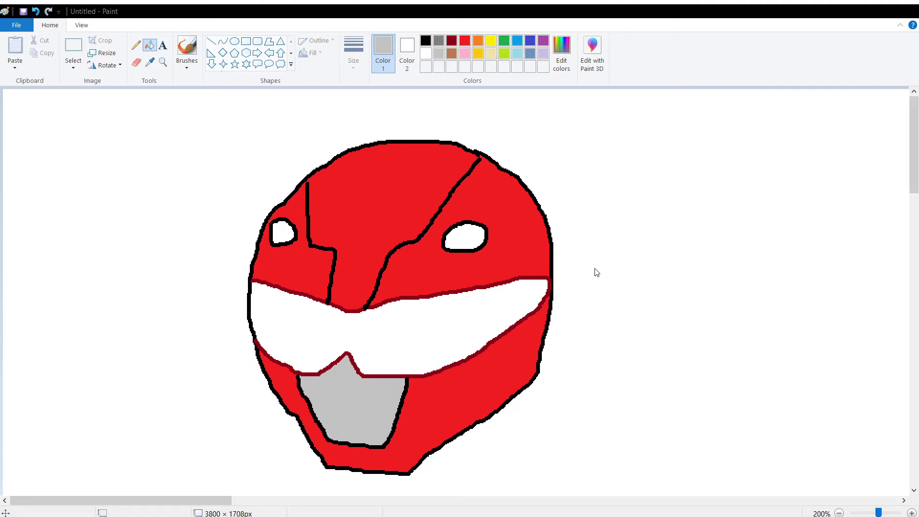
pyautogui.press('Return')
pyautogui.click(326, 331)
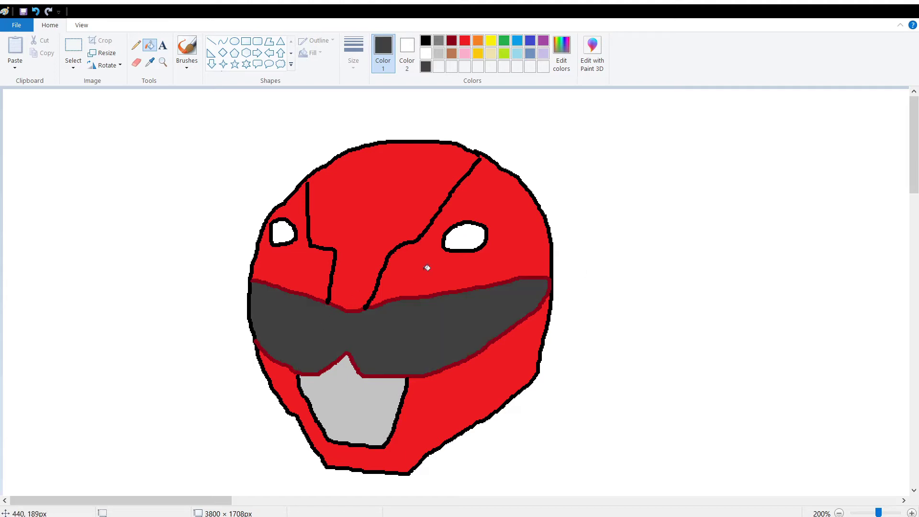
pyautogui.click(463, 241)
pyautogui.click(283, 233)
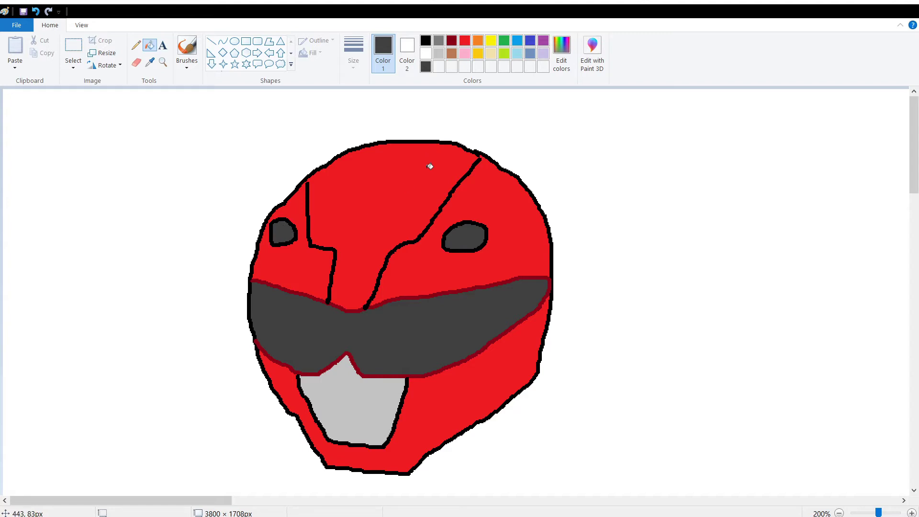
# Step: Draw a thin black line down the middle of the gray mouthpiece with the Pencil
pyautogui.click(137, 47)
pyautogui.click(426, 42)
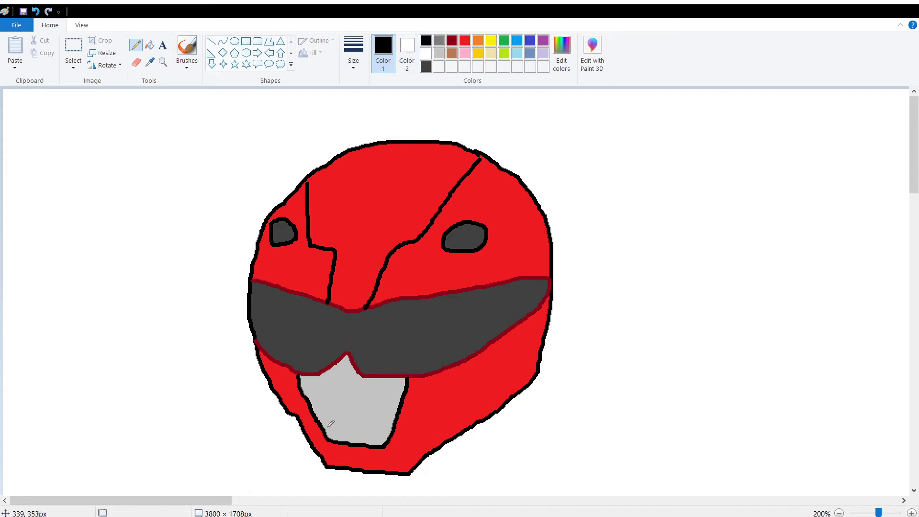
pyautogui.moveTo(348, 355); pyautogui.dragTo(348, 438)
pyautogui.hotkey('ctrl', 'z')
pyautogui.moveTo(349, 366); pyautogui.dragTo(357, 437)
# Step: Draw three light gray diagonal reflection lines across the visor's left part and fill the band between the first two
pyautogui.click(439, 54)
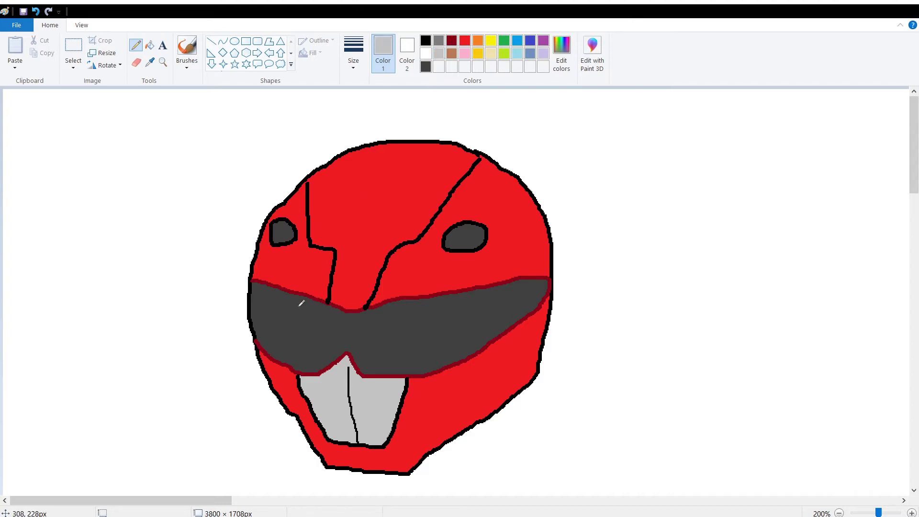
pyautogui.moveTo(301, 296); pyautogui.dragTo(278, 324)
pyautogui.moveTo(330, 303); pyautogui.dragTo(273, 354)
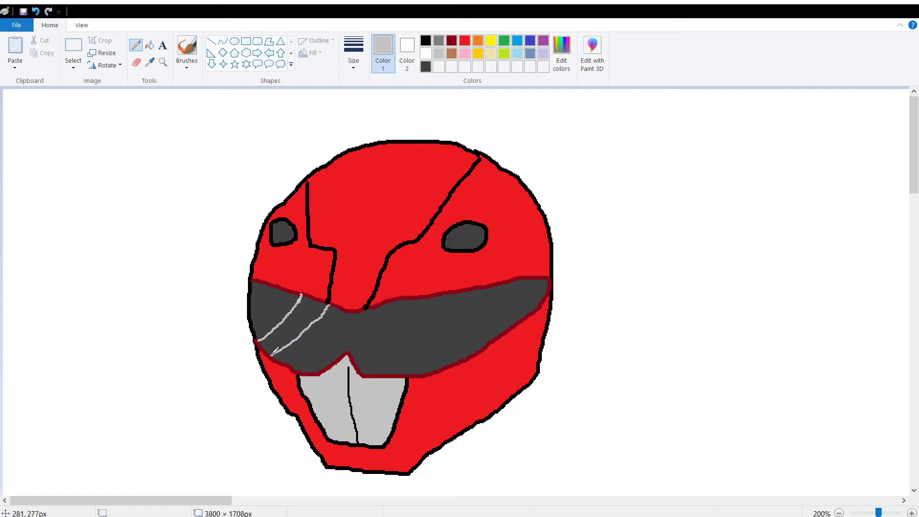
pyautogui.moveTo(348, 306); pyautogui.dragTo(289, 368)
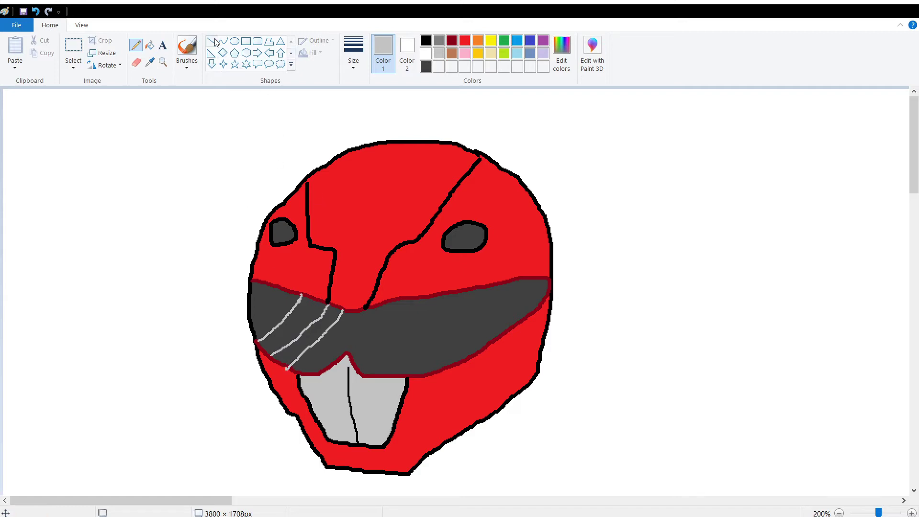
pyautogui.click(150, 45)
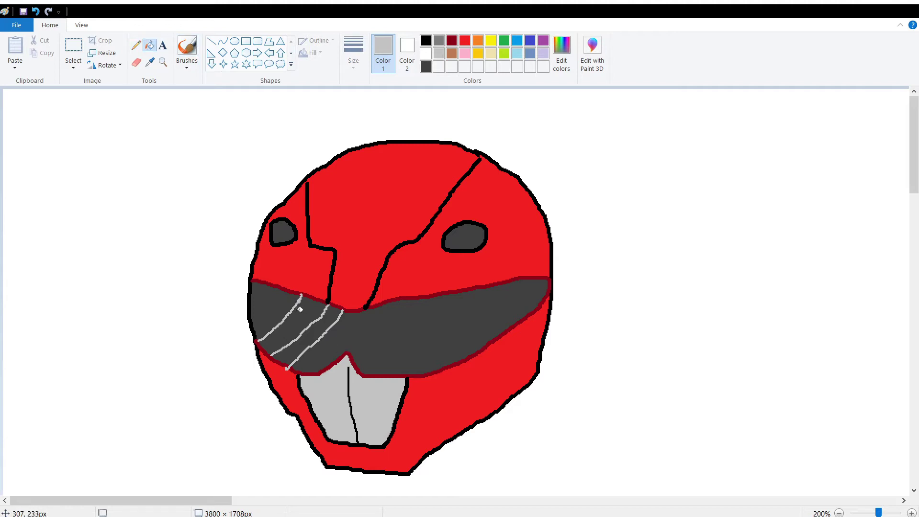
pyautogui.click(306, 311)
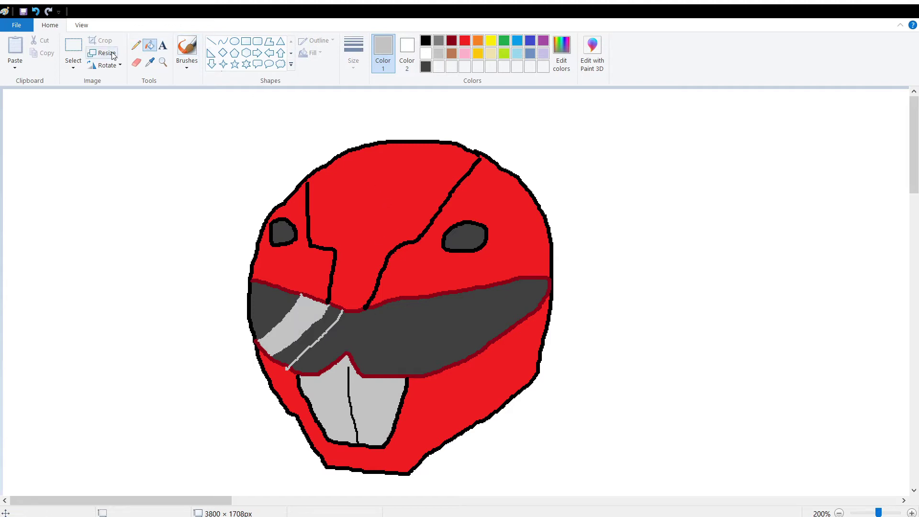
# Step: Sample the helmet red, lighten it to a custom pinkish red, and outline four highlights on the crest, side panels and right cheek
pyautogui.click(136, 45)
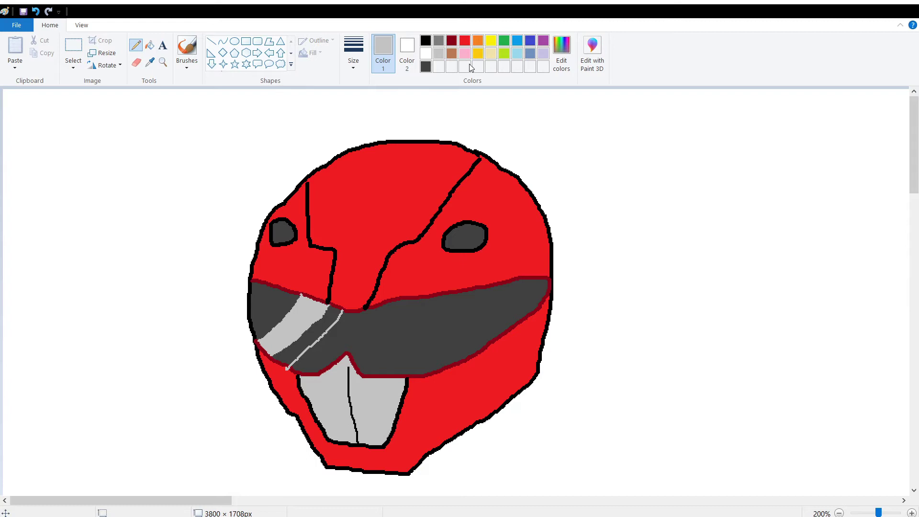
pyautogui.click(150, 61)
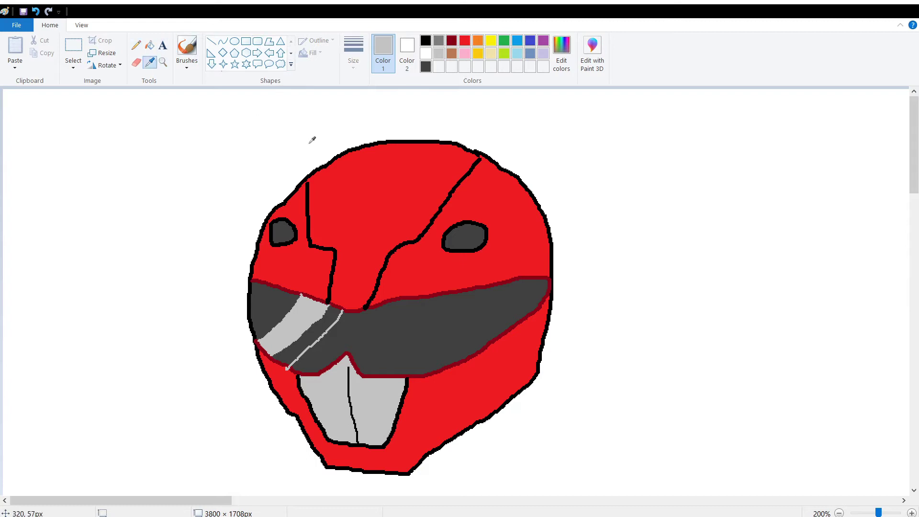
pyautogui.click(404, 175)
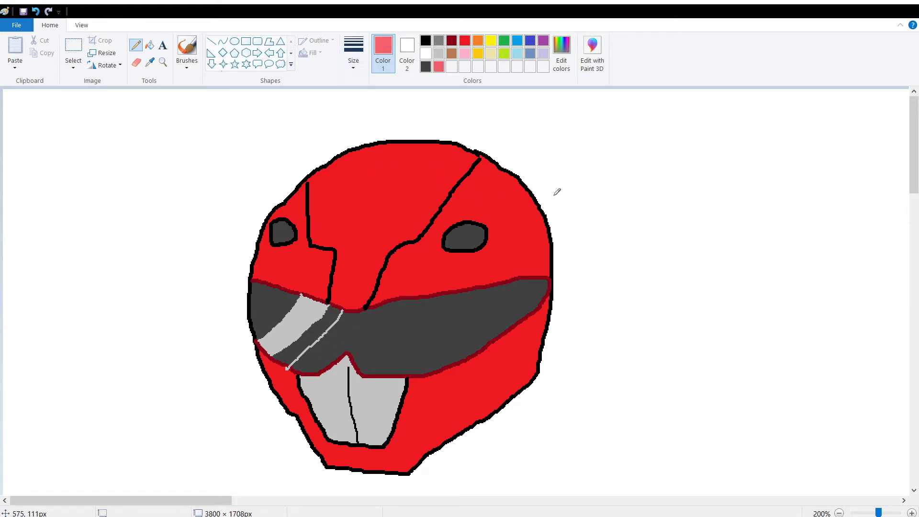
pyautogui.moveTo(446, 158)
pyautogui.mouseDown()
pyautogui.moveTo(412, 202)
pyautogui.moveTo(430, 198)
pyautogui.moveTo(451, 168)
pyautogui.mouseUp()
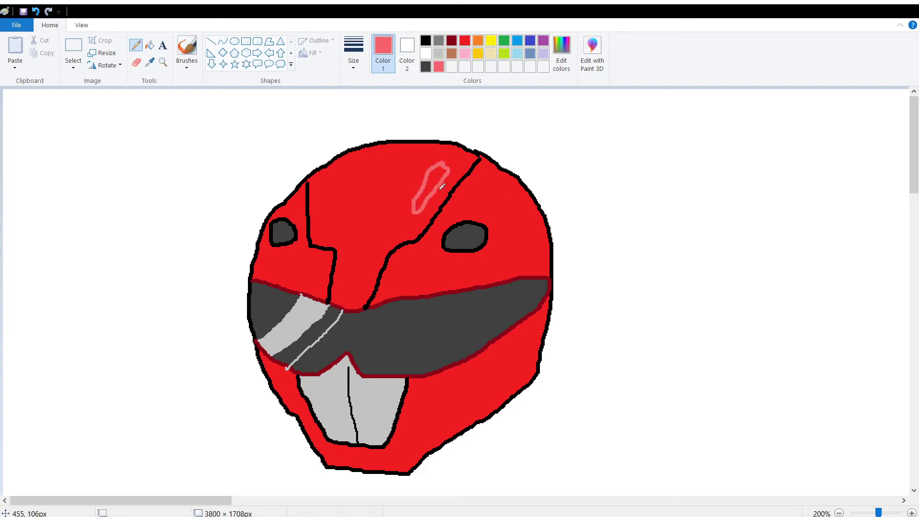
pyautogui.moveTo(508, 197)
pyautogui.mouseDown()
pyautogui.moveTo(516, 228)
pyautogui.moveTo(521, 262)
pyautogui.moveTo(532, 253)
pyautogui.moveTo(511, 194)
pyautogui.mouseUp()
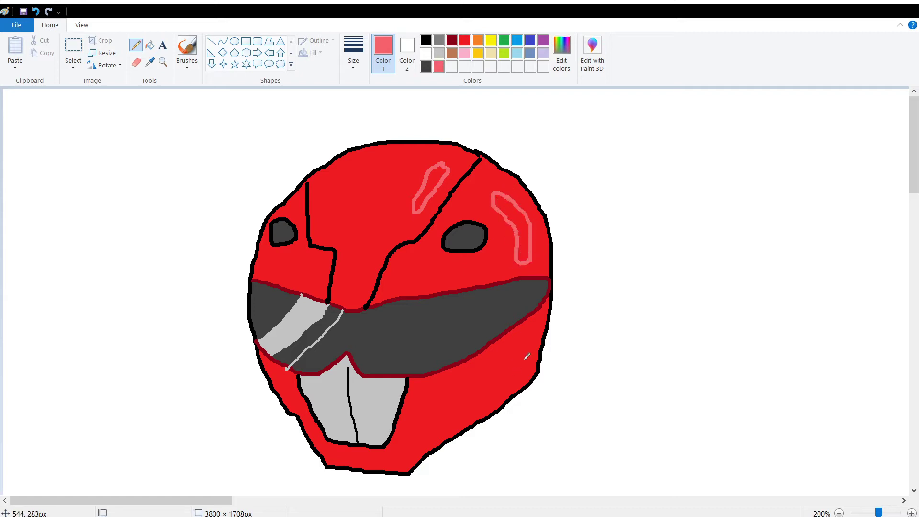
pyautogui.moveTo(520, 335)
pyautogui.mouseDown()
pyautogui.moveTo(515, 373)
pyautogui.moveTo(530, 360)
pyautogui.moveTo(530, 333)
pyautogui.mouseUp()
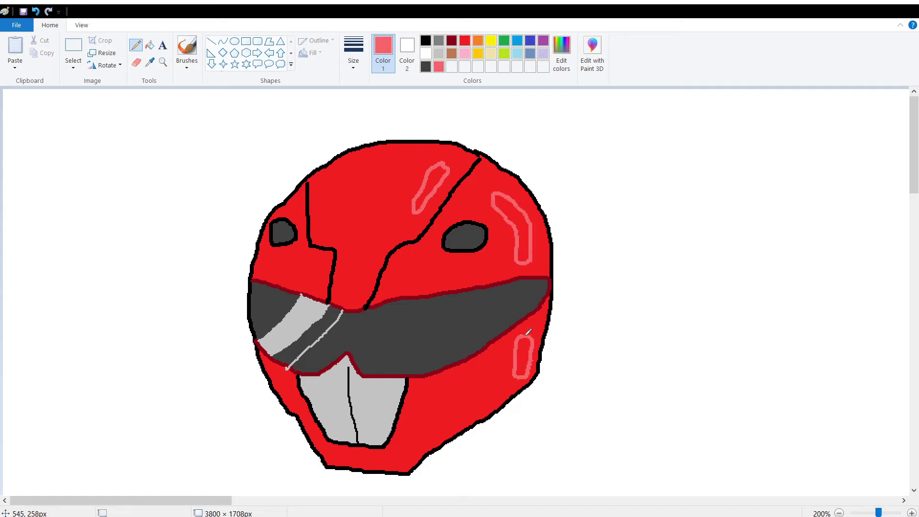
pyautogui.moveTo(319, 257)
pyautogui.mouseDown()
pyautogui.moveTo(306, 278)
pyautogui.moveTo(328, 274)
pyautogui.moveTo(313, 254)
pyautogui.mouseUp()
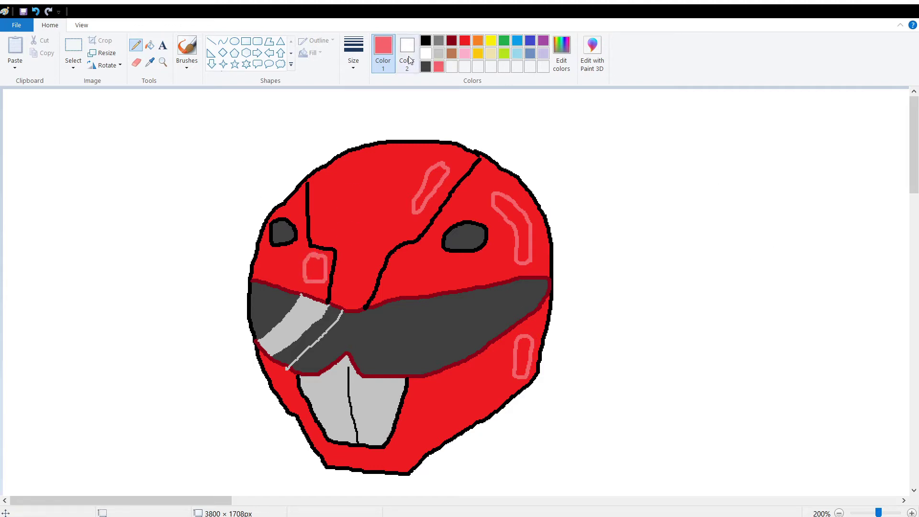
# Step: Fill the four outlined highlights on the red helmet with the same pinkish red
pyautogui.click(150, 46)
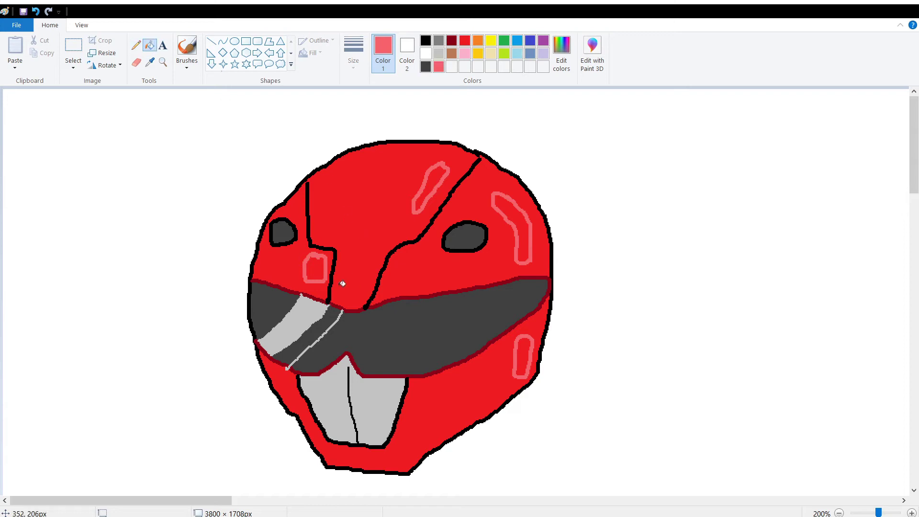
pyautogui.click(320, 267)
pyautogui.click(436, 172)
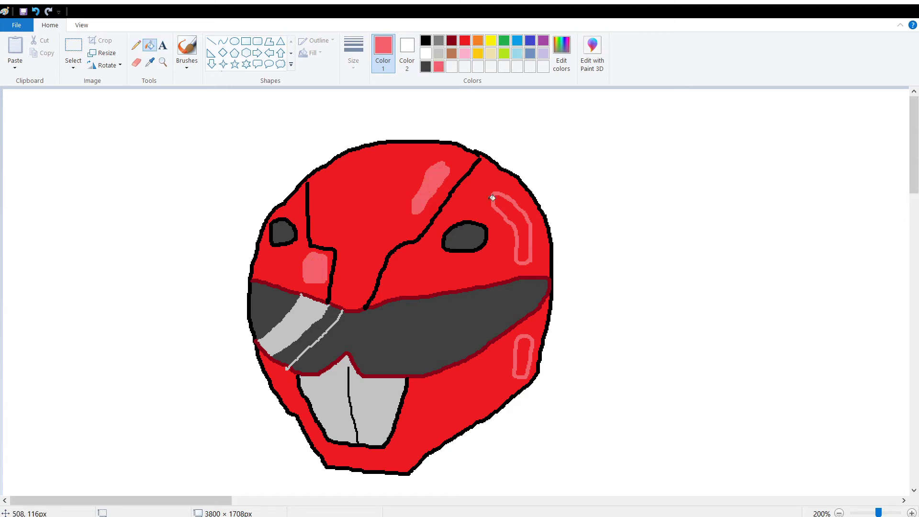
pyautogui.click(525, 215)
pyautogui.click(529, 358)
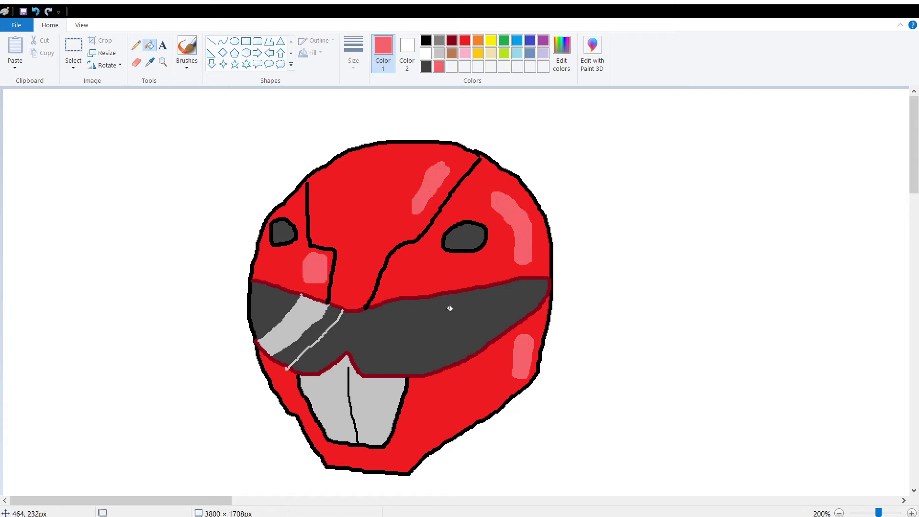
# Step: Sample the mouthpiece gray, lighten it, and draw and fill a highlight on each half of the mouthpiece
pyautogui.click(150, 62)
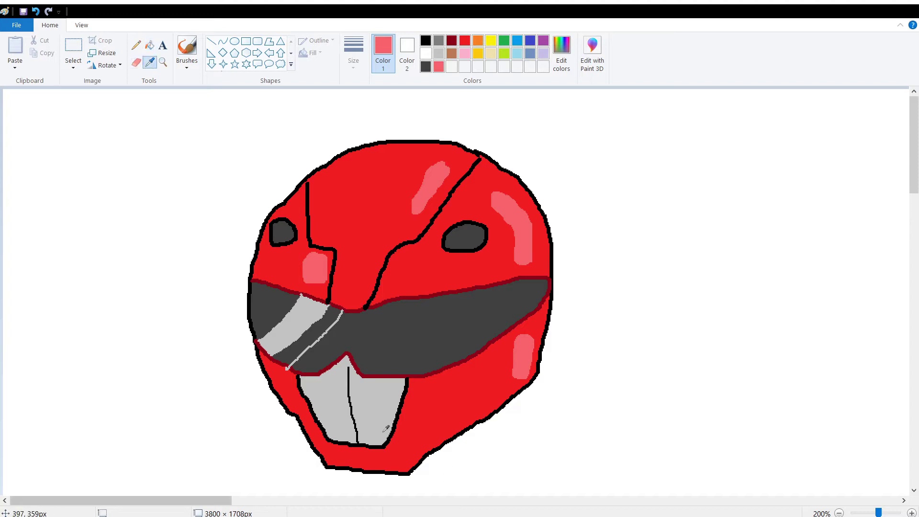
pyautogui.click(370, 415)
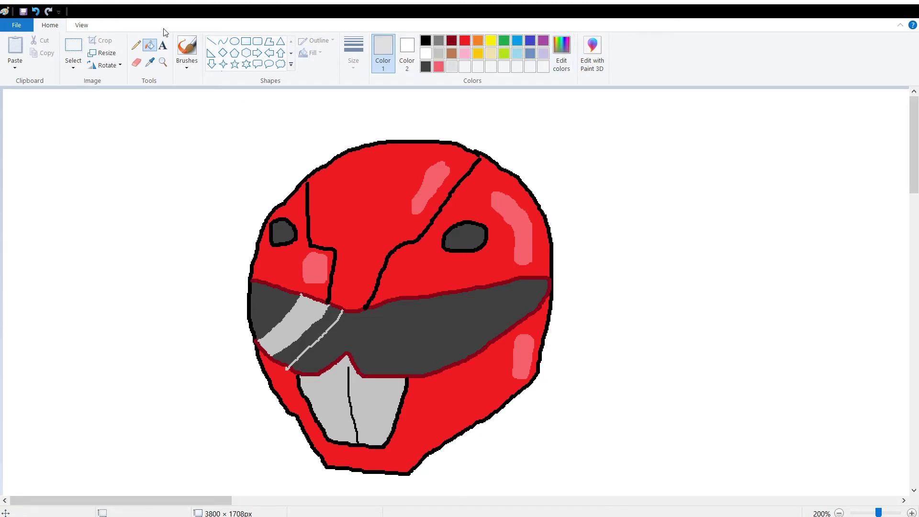
pyautogui.click(135, 45)
pyautogui.moveTo(397, 387)
pyautogui.mouseDown()
pyautogui.moveTo(376, 384)
pyautogui.moveTo(372, 419)
pyautogui.moveTo(385, 418)
pyautogui.moveTo(395, 390)
pyautogui.mouseUp()
pyautogui.moveTo(344, 374)
pyautogui.mouseDown()
pyautogui.moveTo(329, 387)
pyautogui.moveTo(339, 426)
pyautogui.moveTo(342, 373)
pyautogui.mouseUp()
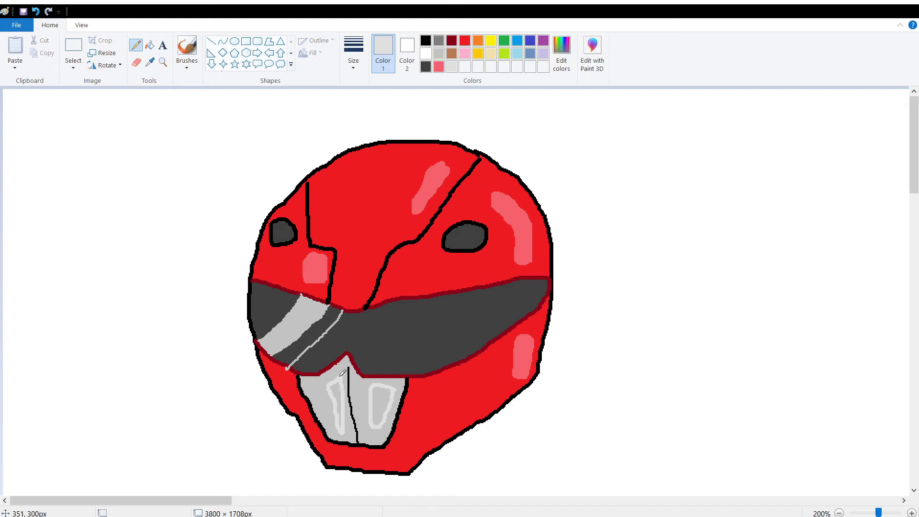
pyautogui.click(150, 44)
pyautogui.click(339, 390)
pyautogui.click(377, 399)
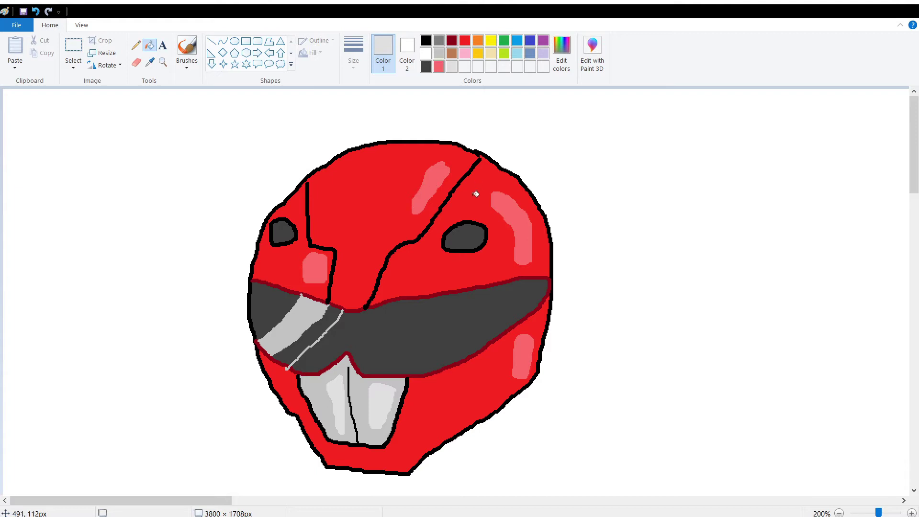
# Step: Sample the helmet red, darken it to a custom shade, and draw a shadow stroke beneath each eye with the Pencil
pyautogui.click(149, 63)
pyautogui.click(483, 257)
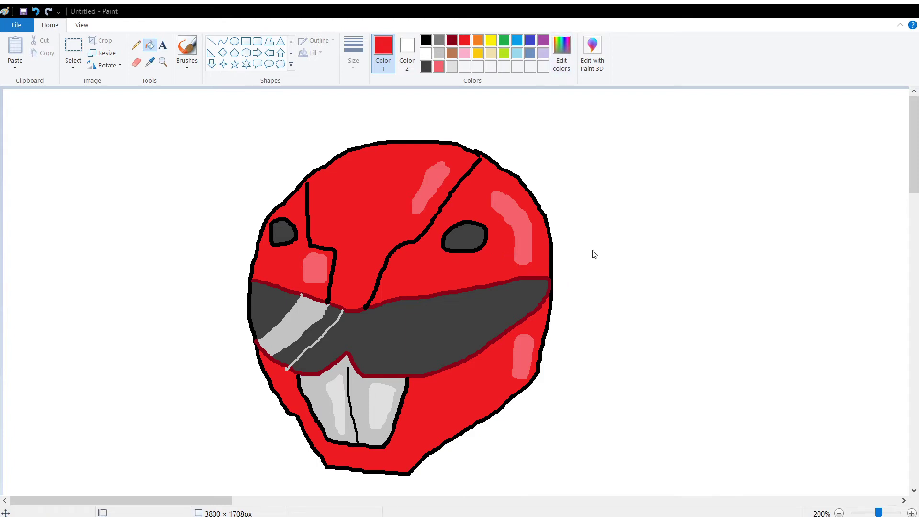
pyautogui.click(136, 45)
pyautogui.moveTo(436, 250)
pyautogui.mouseDown()
pyautogui.moveTo(484, 254)
pyautogui.moveTo(467, 263)
pyautogui.moveTo(438, 254)
pyautogui.moveTo(477, 259)
pyautogui.moveTo(445, 257)
pyautogui.moveTo(475, 260)
pyautogui.mouseUp()
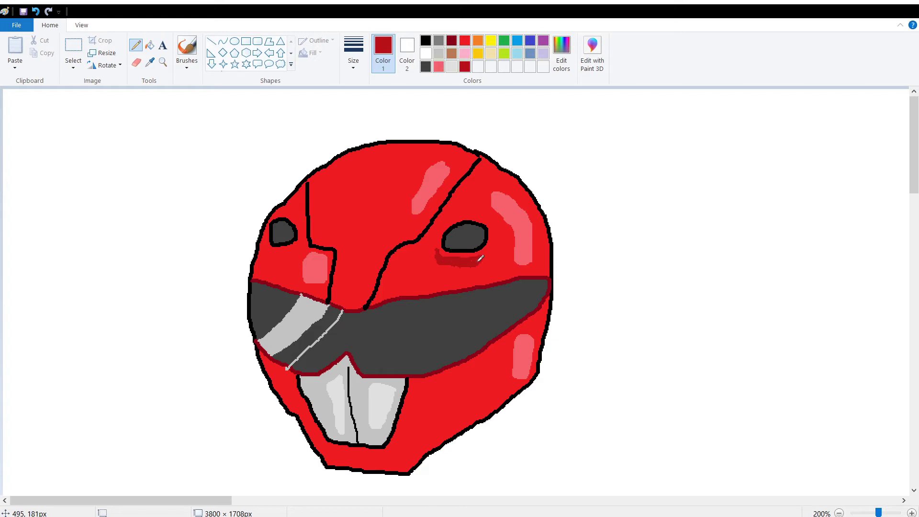
pyautogui.moveTo(263, 245)
pyautogui.mouseDown()
pyautogui.moveTo(295, 255)
pyautogui.moveTo(278, 248)
pyautogui.mouseUp()
# Step: Draw dark red shadow strokes along the left jaw, the lower right jaw and beneath the right half of the visor
pyautogui.moveTo(274, 362)
pyautogui.mouseDown()
pyautogui.moveTo(297, 375)
pyautogui.moveTo(274, 368)
pyautogui.moveTo(324, 448)
pyautogui.mouseUp()
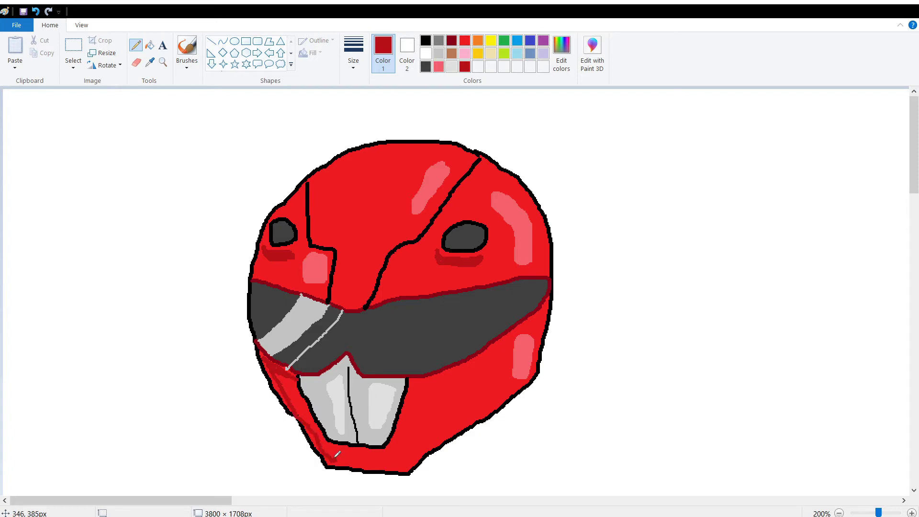
pyautogui.moveTo(444, 439)
pyautogui.mouseDown()
pyautogui.moveTo(427, 448)
pyautogui.moveTo(433, 442)
pyautogui.mouseUp()
pyautogui.moveTo(410, 379)
pyautogui.mouseDown()
pyautogui.moveTo(425, 382)
pyautogui.moveTo(418, 378)
pyautogui.moveTo(527, 322)
pyautogui.mouseUp()
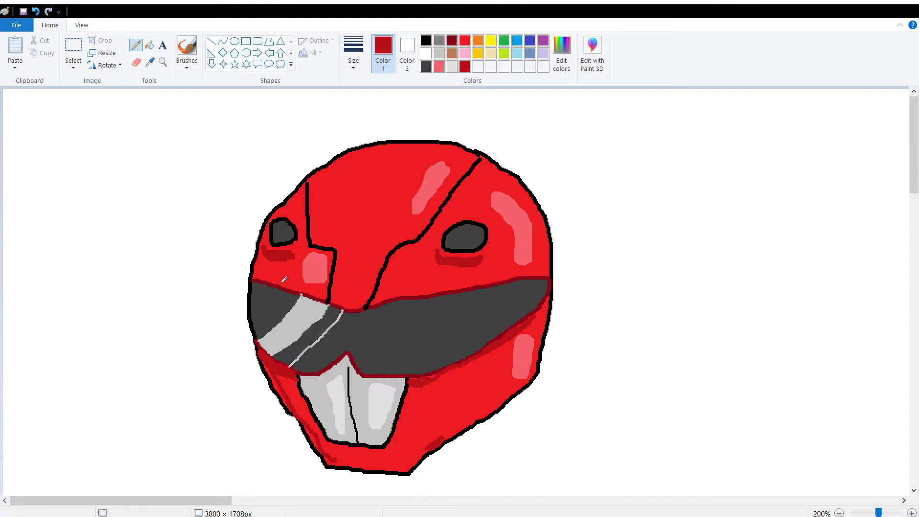
# Step: Draw dark red shadows on the left side panel, in the crest's lower corners and at the right panel's inner corner
pyautogui.moveTo(263, 262)
pyautogui.mouseDown()
pyautogui.moveTo(249, 278)
pyautogui.moveTo(261, 267)
pyautogui.moveTo(292, 283)
pyautogui.mouseUp()
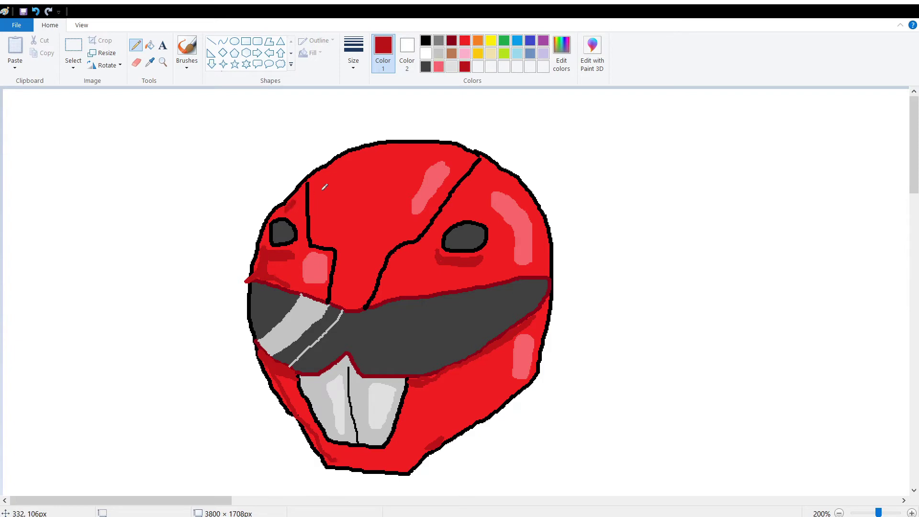
pyautogui.moveTo(335, 241)
pyautogui.mouseDown()
pyautogui.moveTo(320, 234)
pyautogui.moveTo(317, 215)
pyautogui.mouseUp()
pyautogui.moveTo(404, 255)
pyautogui.mouseDown()
pyautogui.moveTo(383, 296)
pyautogui.moveTo(401, 282)
pyautogui.mouseUp()
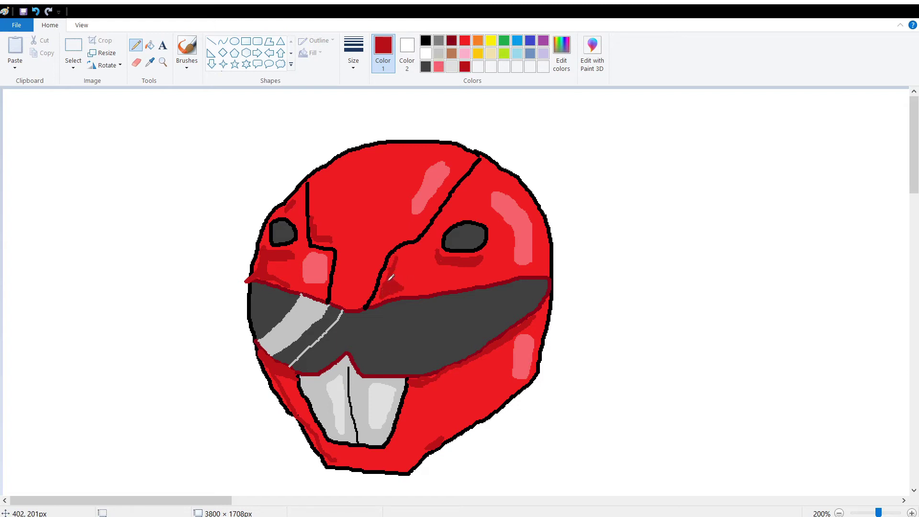
pyautogui.moveTo(342, 293); pyautogui.dragTo(343, 273)
# Step: Sample the pinkish red highlight and draw thin edge highlights along the crest seams, right helmet edge, right cheek and mouthpiece border
pyautogui.click(150, 62)
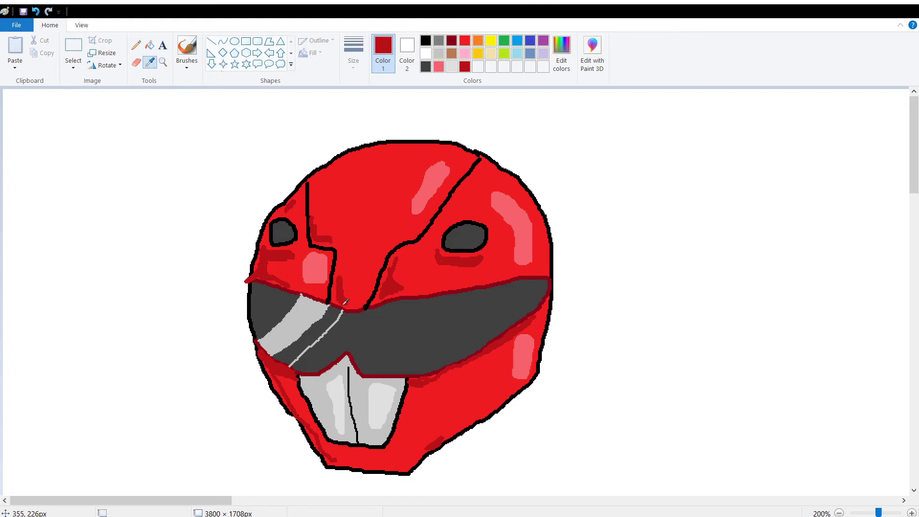
pyautogui.click(323, 264)
pyautogui.moveTo(309, 181)
pyautogui.mouseDown()
pyautogui.moveTo(309, 246)
pyautogui.moveTo(337, 250)
pyautogui.moveTo(328, 296)
pyautogui.moveTo(370, 299)
pyautogui.moveTo(391, 247)
pyautogui.moveTo(423, 227)
pyautogui.moveTo(478, 158)
pyautogui.moveTo(427, 144)
pyautogui.mouseUp()
pyautogui.moveTo(482, 156)
pyautogui.mouseDown()
pyautogui.moveTo(527, 197)
pyautogui.moveTo(549, 267)
pyautogui.mouseUp()
pyautogui.moveTo(554, 310); pyautogui.dragTo(535, 378)
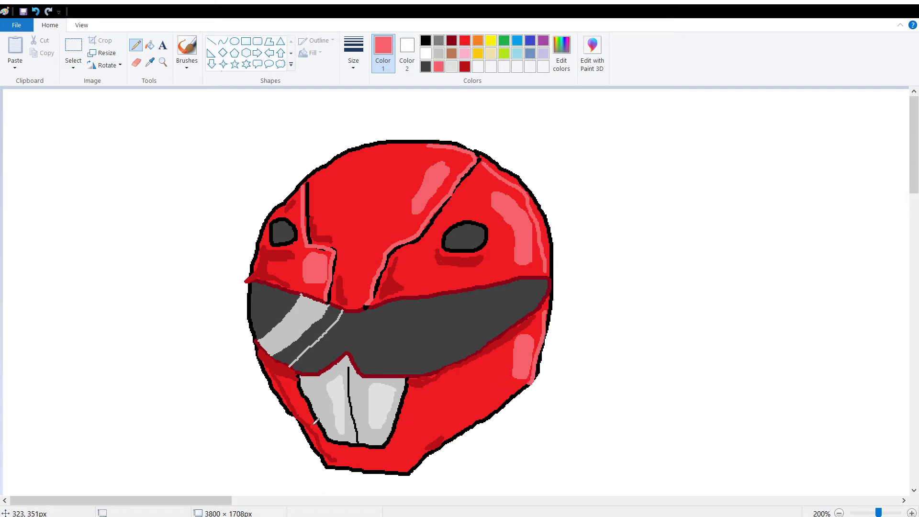
pyautogui.moveTo(300, 383)
pyautogui.mouseDown()
pyautogui.moveTo(332, 442)
pyautogui.moveTo(396, 448)
pyautogui.moveTo(333, 443)
pyautogui.moveTo(384, 447)
pyautogui.mouseUp()
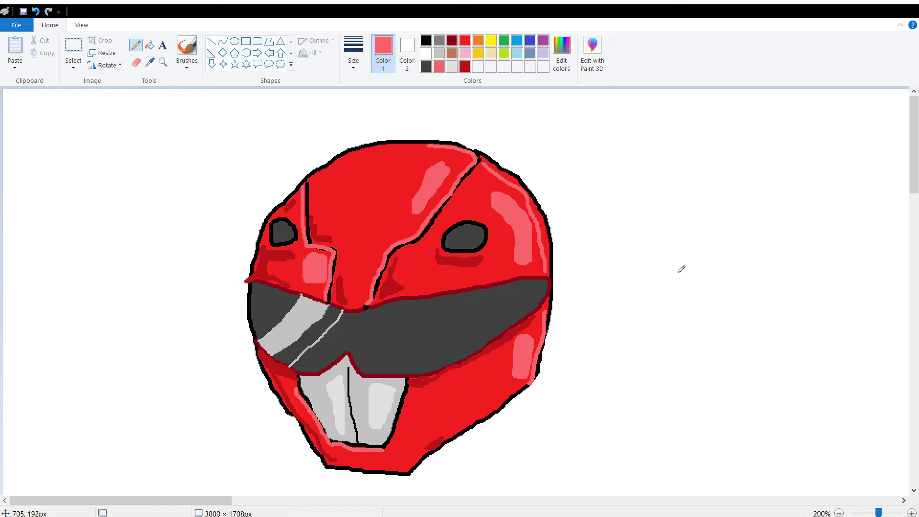
# Step: Outline a second helmet in black on blank canvas right of the first, with a wide visor and a mouthpiece with nose and lips
pyautogui.hscroll(5, 682, 269)
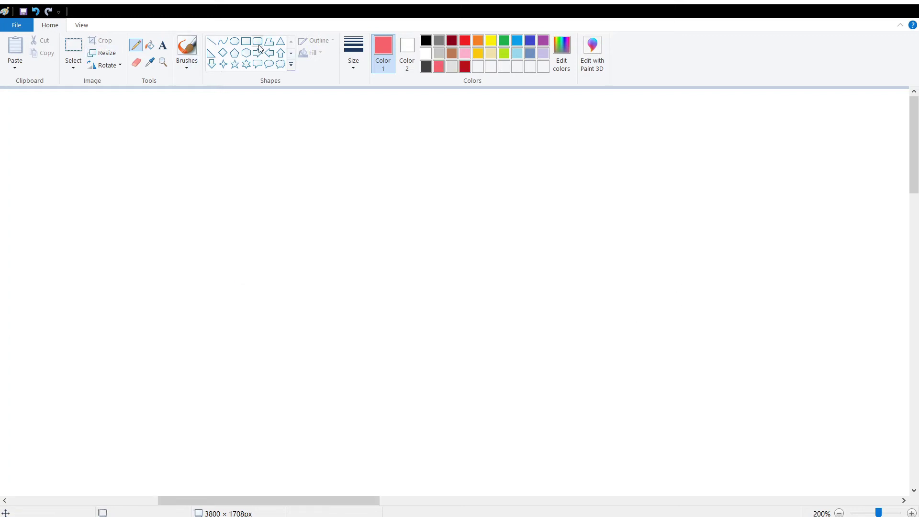
pyautogui.click(426, 40)
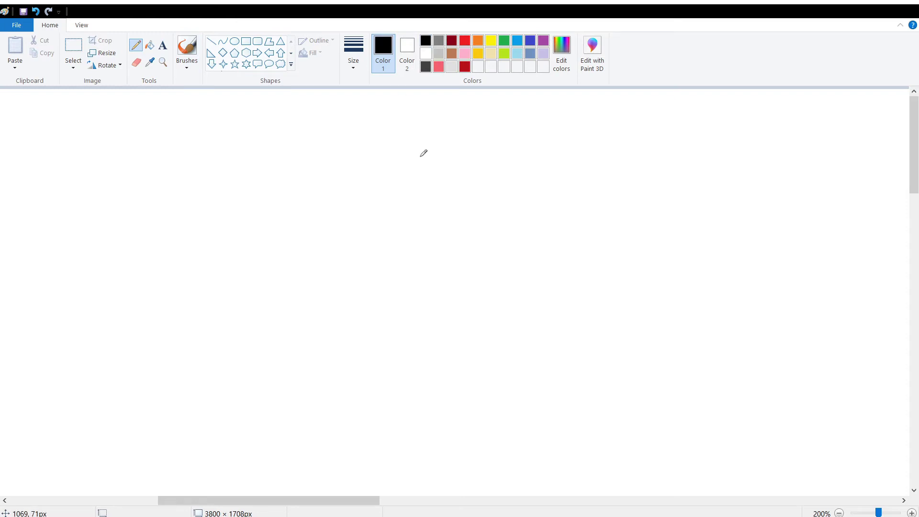
pyautogui.moveTo(461, 129)
pyautogui.mouseDown()
pyautogui.moveTo(425, 111)
pyautogui.moveTo(383, 108)
pyautogui.moveTo(263, 153)
pyautogui.moveTo(264, 305)
pyautogui.moveTo(293, 400)
pyautogui.moveTo(323, 445)
pyautogui.moveTo(361, 470)
pyautogui.moveTo(447, 472)
pyautogui.moveTo(498, 407)
pyautogui.moveTo(525, 345)
pyautogui.moveTo(526, 289)
pyautogui.moveTo(510, 197)
pyautogui.moveTo(460, 127)
pyautogui.mouseUp()
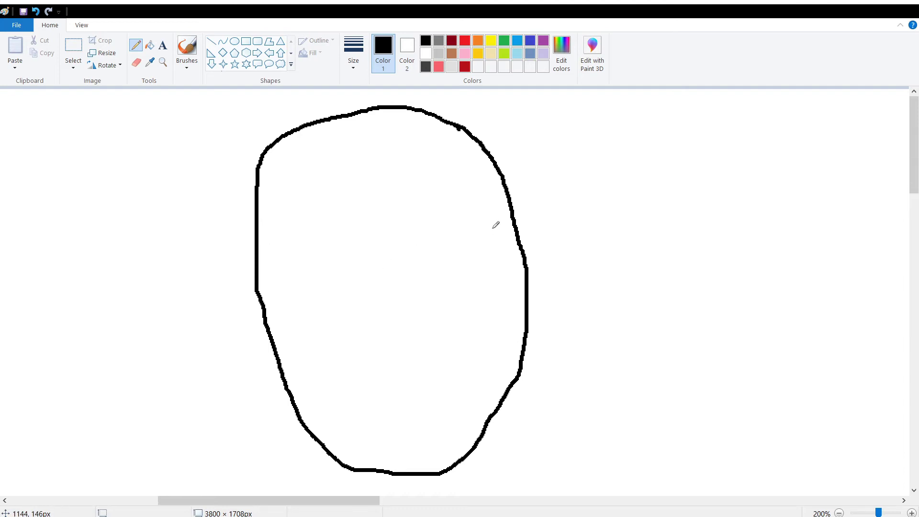
pyautogui.moveTo(516, 230)
pyautogui.mouseDown()
pyautogui.moveTo(420, 245)
pyautogui.moveTo(271, 247)
pyautogui.moveTo(255, 290)
pyautogui.moveTo(267, 327)
pyautogui.moveTo(343, 373)
pyautogui.moveTo(394, 381)
pyautogui.moveTo(494, 321)
pyautogui.moveTo(534, 283)
pyautogui.mouseUp()
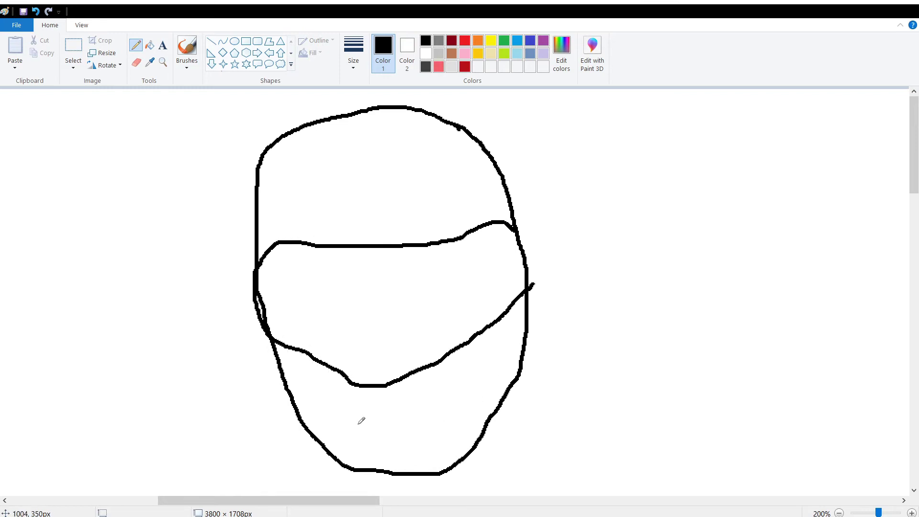
pyautogui.moveTo(341, 370)
pyautogui.mouseDown()
pyautogui.moveTo(333, 376)
pyautogui.moveTo(354, 435)
pyautogui.moveTo(401, 443)
pyautogui.moveTo(458, 390)
pyautogui.moveTo(458, 365)
pyautogui.moveTo(446, 355)
pyautogui.mouseUp()
pyautogui.moveTo(389, 387)
pyautogui.mouseDown()
pyautogui.moveTo(386, 395)
pyautogui.moveTo(401, 391)
pyautogui.moveTo(426, 406)
pyautogui.moveTo(392, 405)
pyautogui.moveTo(418, 404)
pyautogui.moveTo(385, 416)
pyautogui.moveTo(404, 420)
pyautogui.moveTo(425, 403)
pyautogui.mouseUp()
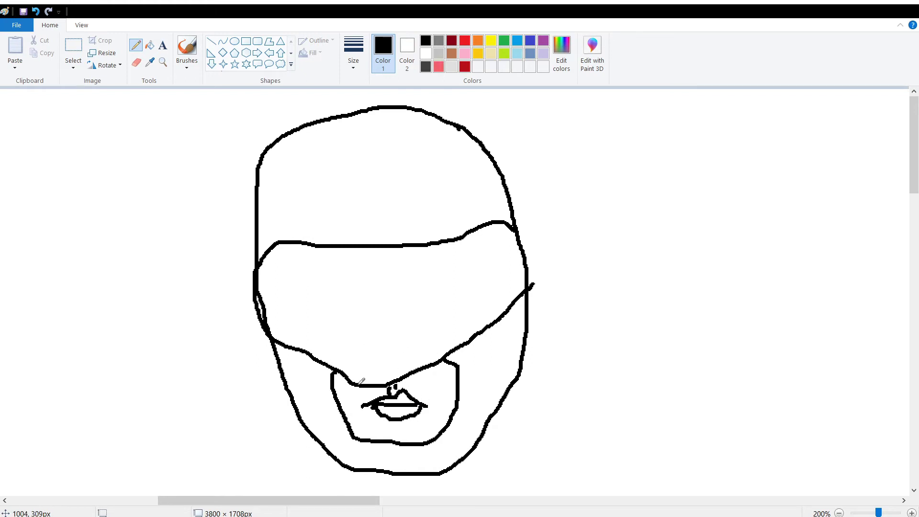
# Step: Draw two crest lines from the helmet's top edge down to the visor, redoing the first so it meets both outlines
pyautogui.moveTo(317, 130)
pyautogui.mouseDown()
pyautogui.moveTo(335, 165)
pyautogui.moveTo(354, 257)
pyautogui.mouseUp()
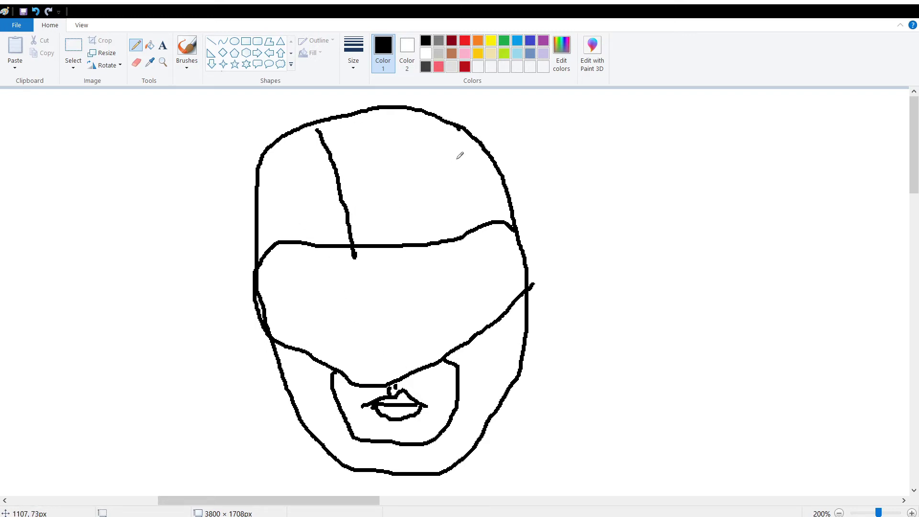
pyautogui.hotkey('ctrl', 'z')
pyautogui.moveTo(319, 124); pyautogui.dragTo(345, 243)
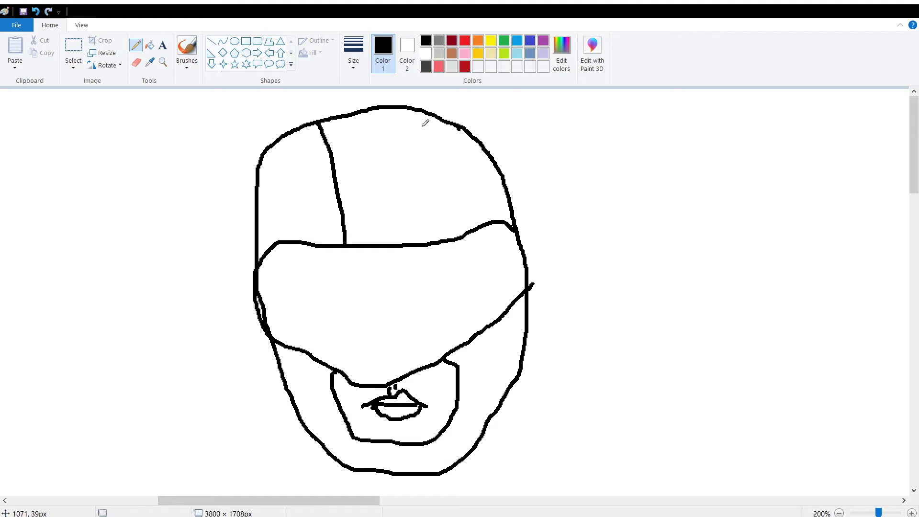
pyautogui.moveTo(435, 115); pyautogui.dragTo(421, 234)
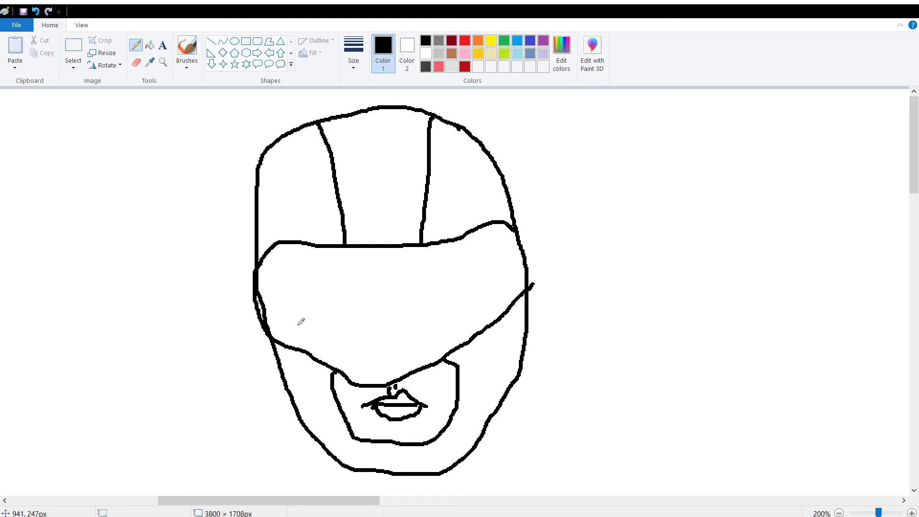
# Step: Draw lines parallel to the visor's upper edge and both lower sides to form narrow bands around it
pyautogui.moveTo(335, 378); pyautogui.dragTo(280, 358)
pyautogui.moveTo(459, 366); pyautogui.dragTo(527, 320)
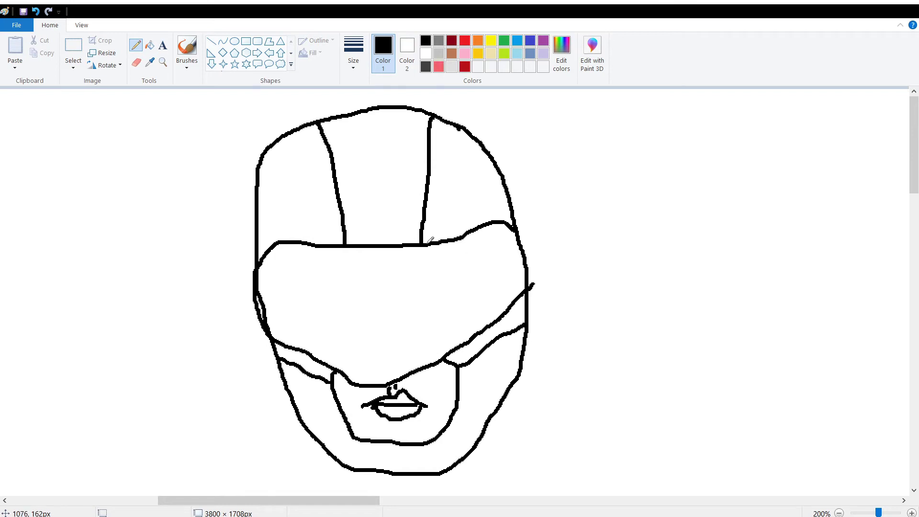
pyautogui.moveTo(263, 260)
pyautogui.mouseDown()
pyautogui.moveTo(439, 258)
pyautogui.moveTo(520, 232)
pyautogui.mouseUp()
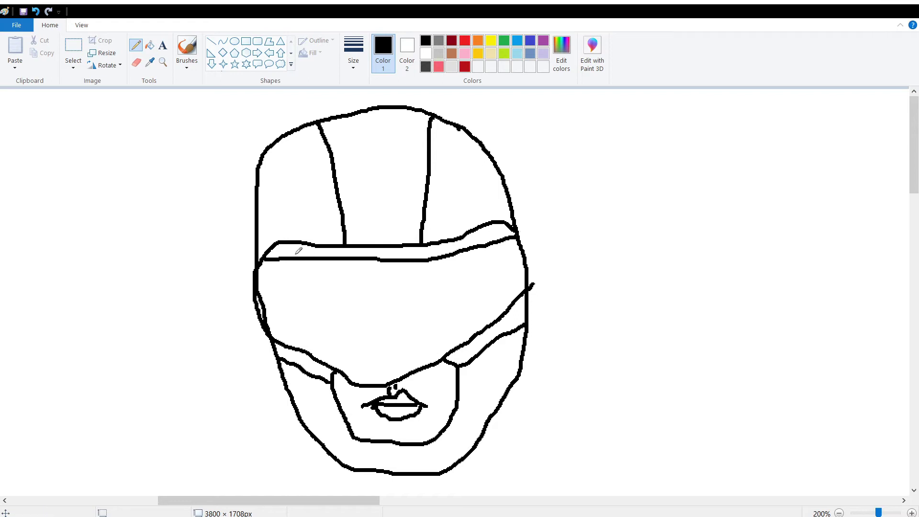
# Step: Draw zigzag teeth inside the band above the visor and the two bands below it
pyautogui.moveTo(278, 241)
pyautogui.mouseDown()
pyautogui.moveTo(301, 240)
pyautogui.moveTo(305, 259)
pyautogui.moveTo(318, 242)
pyautogui.moveTo(325, 254)
pyautogui.moveTo(336, 244)
pyautogui.moveTo(345, 256)
pyautogui.moveTo(355, 245)
pyautogui.moveTo(359, 254)
pyautogui.moveTo(386, 245)
pyautogui.moveTo(393, 257)
pyautogui.moveTo(421, 245)
pyautogui.moveTo(429, 255)
pyautogui.moveTo(449, 240)
pyautogui.moveTo(468, 246)
pyautogui.moveTo(474, 229)
pyautogui.moveTo(488, 241)
pyautogui.moveTo(498, 217)
pyautogui.moveTo(517, 231)
pyautogui.mouseUp()
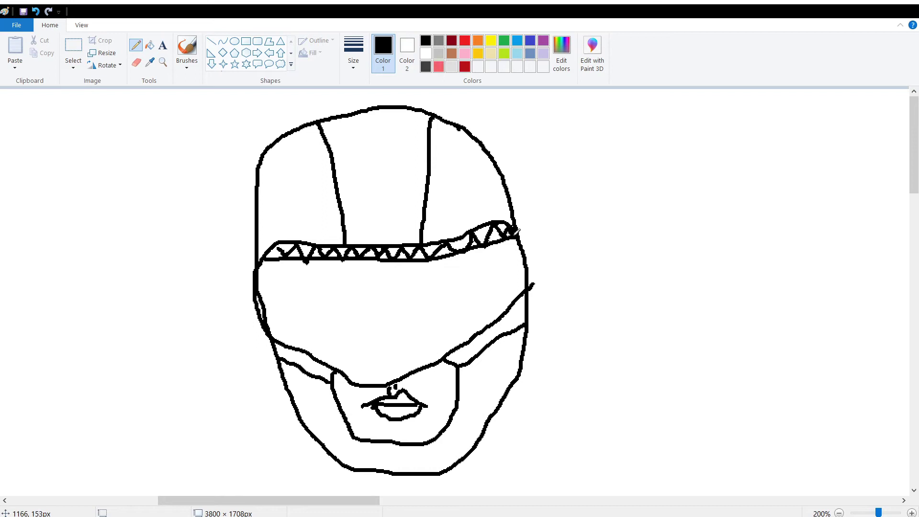
pyautogui.moveTo(282, 358)
pyautogui.mouseDown()
pyautogui.moveTo(290, 344)
pyautogui.moveTo(300, 366)
pyautogui.moveTo(319, 364)
pyautogui.moveTo(326, 382)
pyautogui.moveTo(334, 373)
pyautogui.mouseUp()
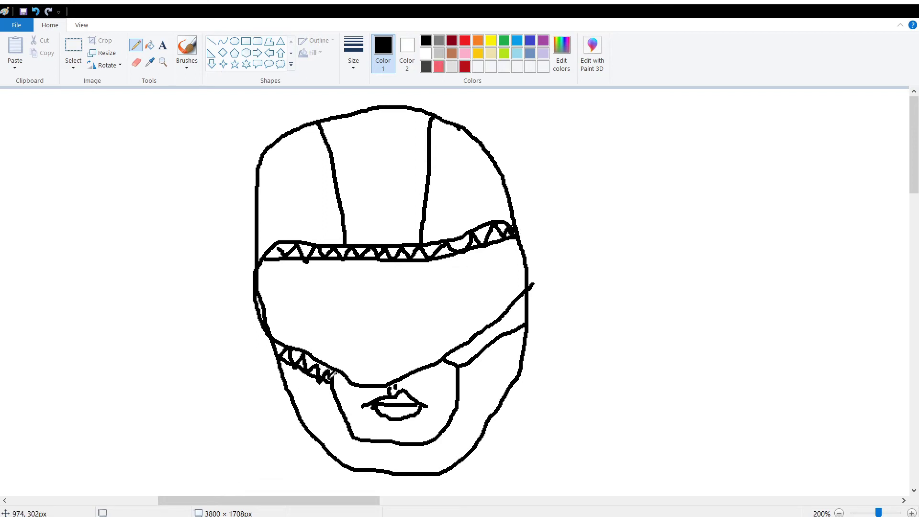
pyautogui.moveTo(466, 360)
pyautogui.mouseDown()
pyautogui.moveTo(481, 336)
pyautogui.moveTo(488, 342)
pyautogui.moveTo(487, 331)
pyautogui.moveTo(507, 340)
pyautogui.moveTo(504, 317)
pyautogui.moveTo(515, 323)
pyautogui.moveTo(515, 305)
pyautogui.moveTo(535, 319)
pyautogui.moveTo(531, 298)
pyautogui.mouseUp()
# Step: Draw an eye on each upper side panel of the second helmet and fill both with black
pyautogui.moveTo(485, 176)
pyautogui.mouseDown()
pyautogui.moveTo(490, 196)
pyautogui.moveTo(486, 179)
pyautogui.moveTo(476, 191)
pyautogui.moveTo(490, 181)
pyautogui.mouseUp()
pyautogui.click(150, 45)
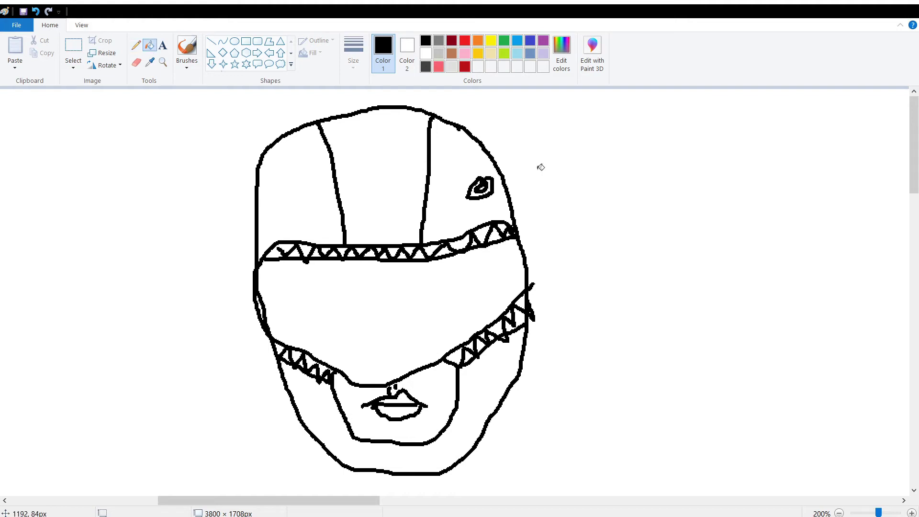
pyautogui.click(485, 187)
pyautogui.click(135, 45)
pyautogui.moveTo(317, 191)
pyautogui.mouseDown()
pyautogui.moveTo(286, 183)
pyautogui.moveTo(280, 192)
pyautogui.moveTo(292, 205)
pyautogui.moveTo(318, 191)
pyautogui.mouseUp()
pyautogui.click(150, 45)
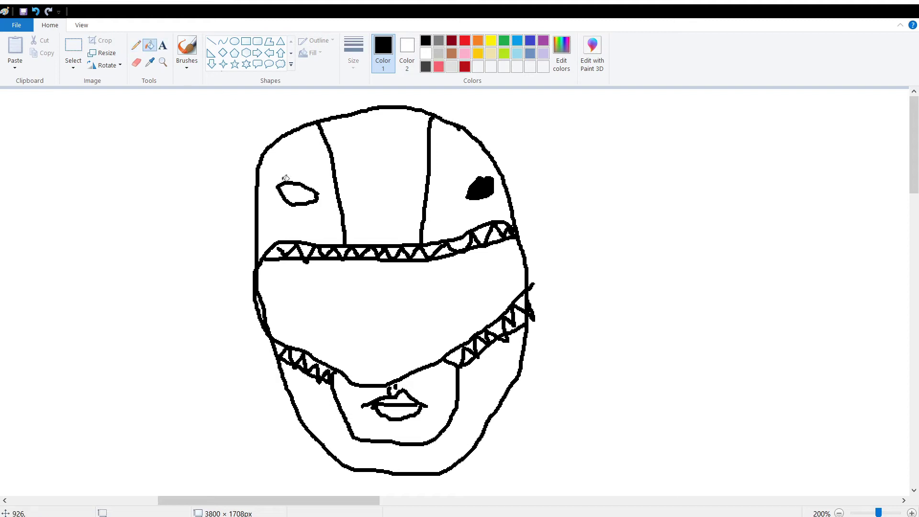
pyautogui.click(299, 183)
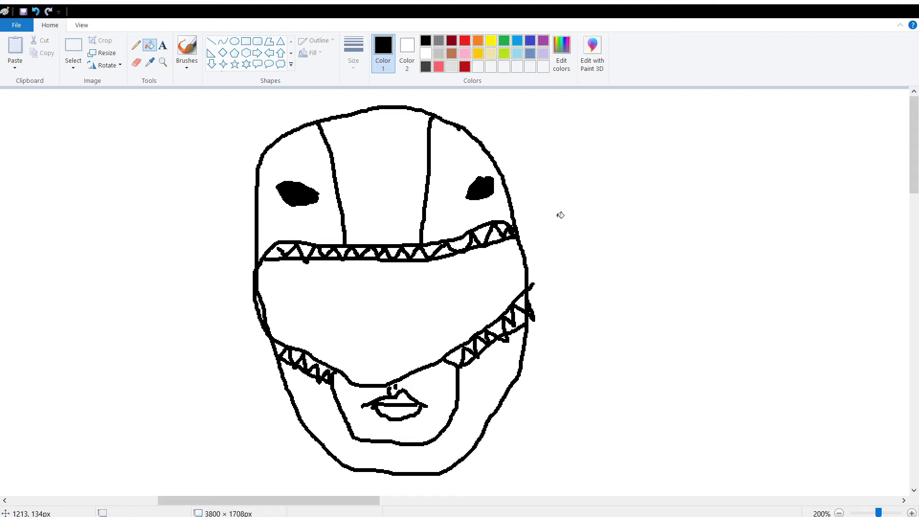
# Step: Fill the second helmet's crest, both upper side panels and lower jaw with red
pyautogui.click(465, 42)
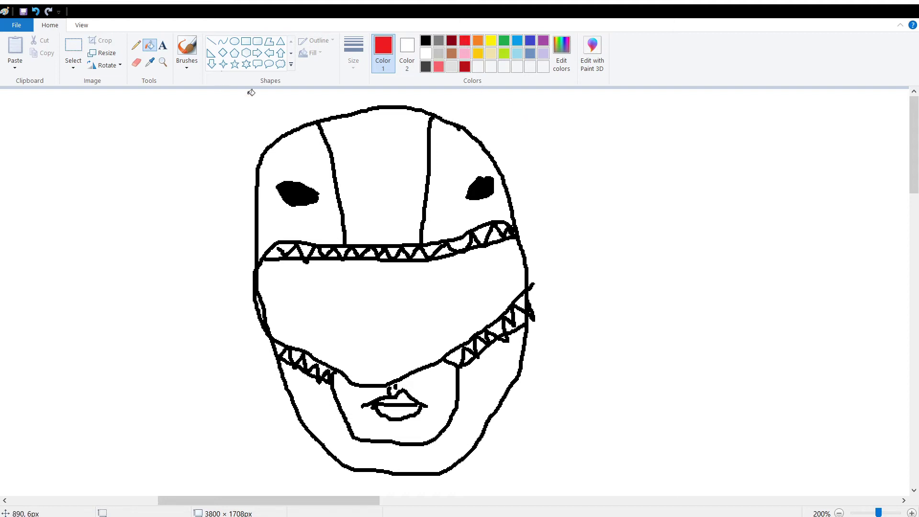
pyautogui.click(347, 197)
pyautogui.click(309, 174)
pyautogui.click(453, 173)
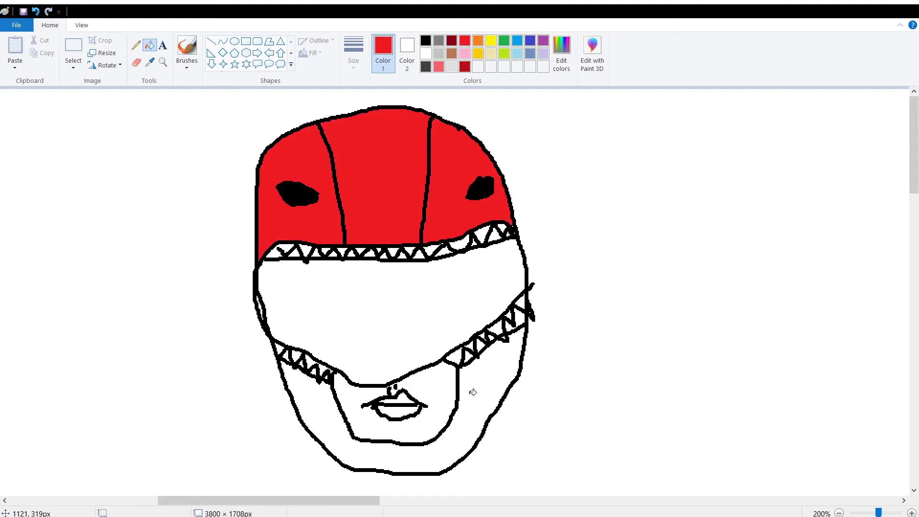
pyautogui.click(473, 392)
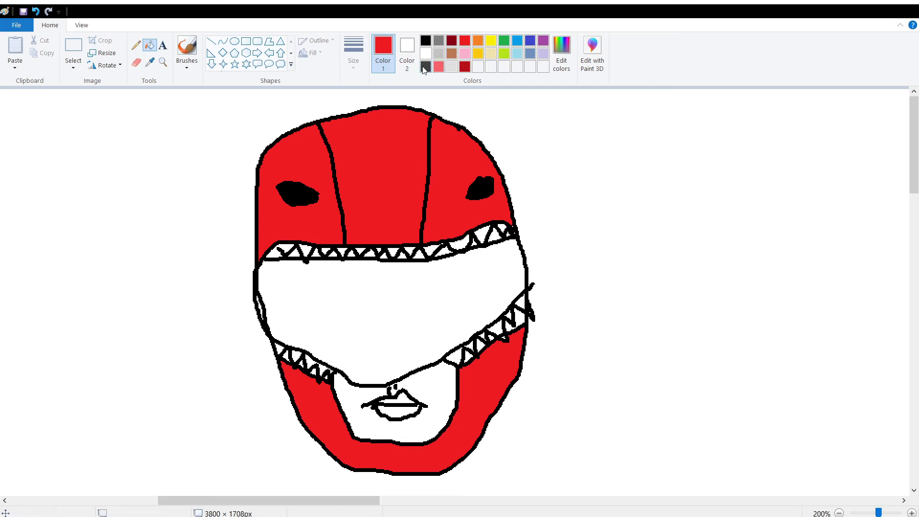
# Step: Fill the second helmet's mouthpiece with light gray and its visor with the custom dark gray
pyautogui.click(438, 53)
pyautogui.click(432, 407)
pyautogui.click(406, 403)
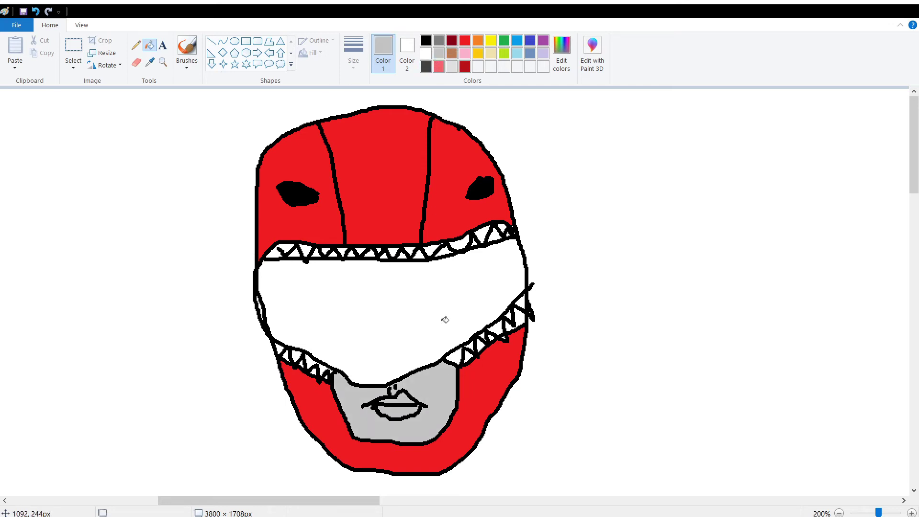
pyautogui.click(426, 67)
pyautogui.click(407, 342)
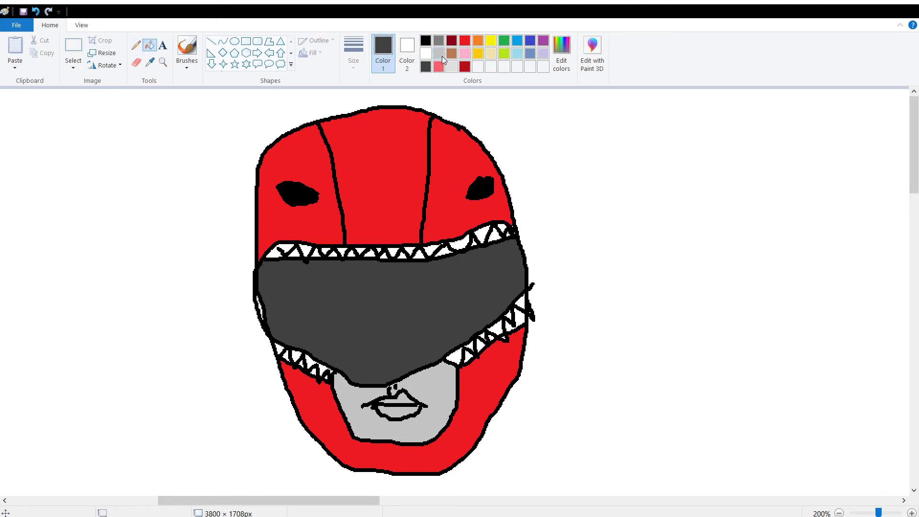
# Step: Draw three diagonal medium gray reflection lines across the visor with the Pencil
pyautogui.click(439, 41)
pyautogui.click(139, 48)
pyautogui.moveTo(358, 261); pyautogui.dragTo(299, 338)
pyautogui.moveTo(397, 263); pyautogui.dragTo(327, 356)
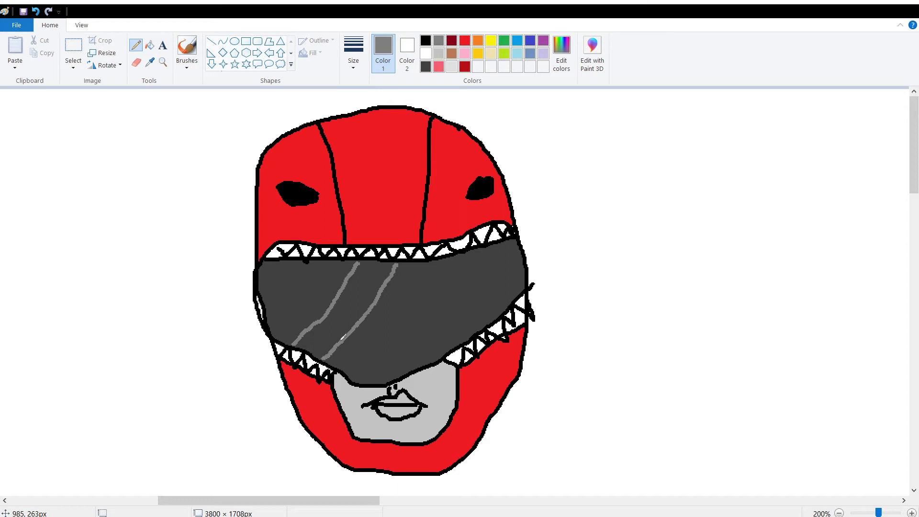
pyautogui.moveTo(426, 258)
pyautogui.mouseDown()
pyautogui.moveTo(407, 299)
pyautogui.moveTo(352, 362)
pyautogui.mouseUp()
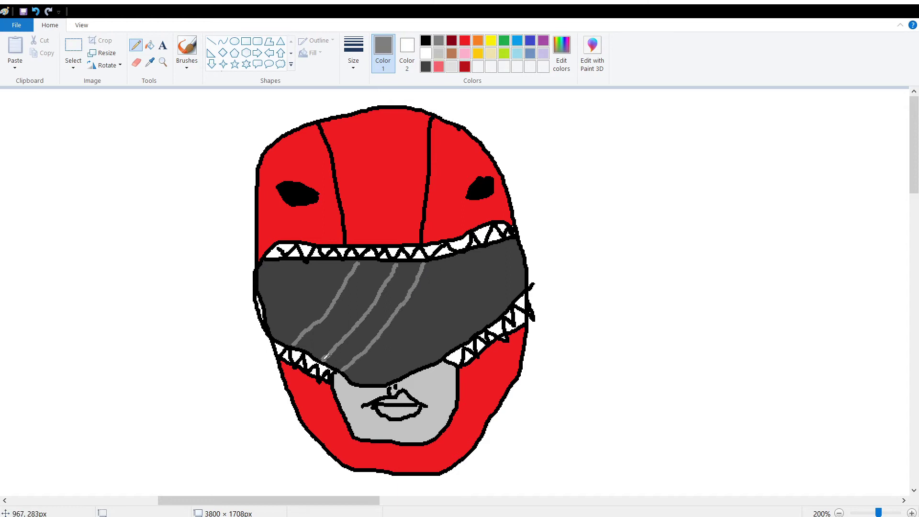
pyautogui.click(149, 45)
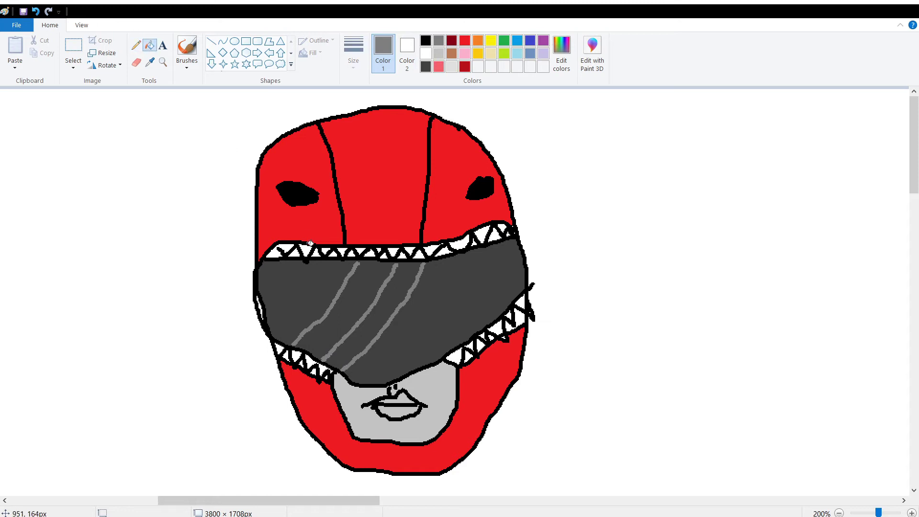
pyautogui.click(350, 297)
pyautogui.hotkey('ctrl', 'z')
# Step: Close the gap at the upper end of the first reflection line and fill between the first two lines with medium gray
pyautogui.click(136, 45)
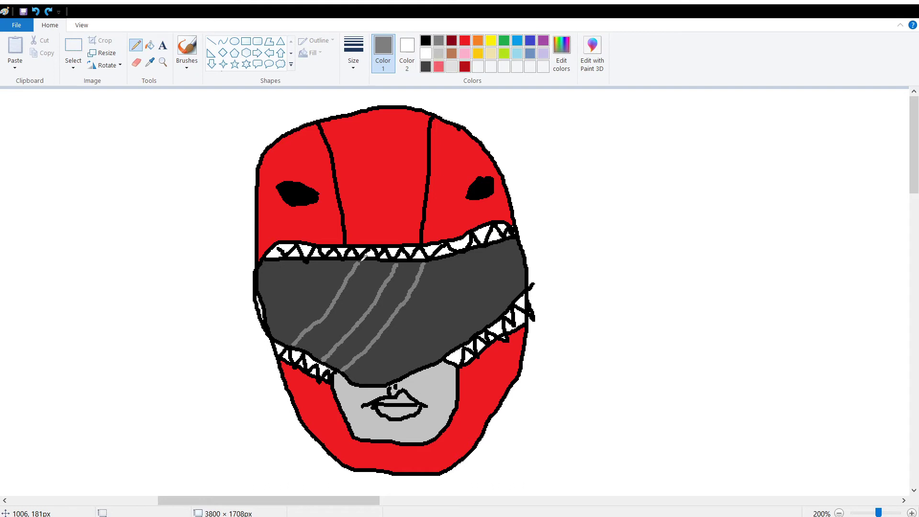
pyautogui.click(361, 259)
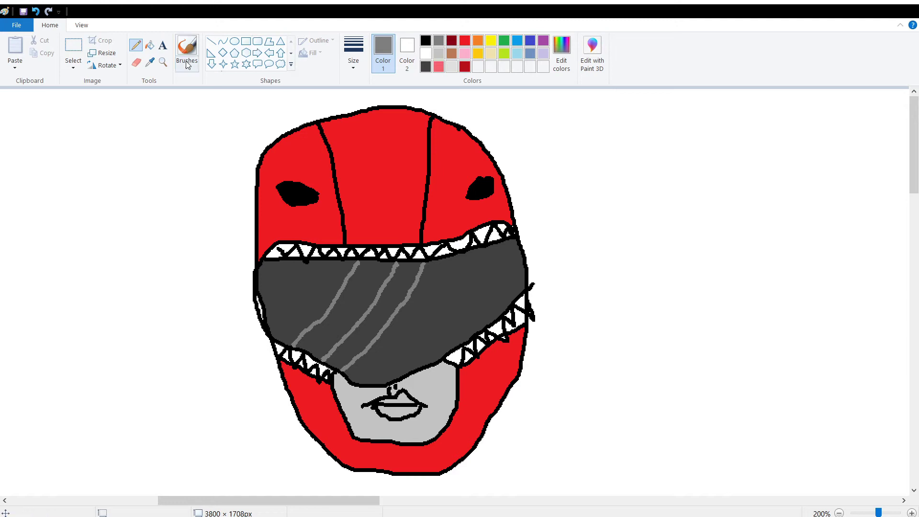
pyautogui.click(150, 45)
pyautogui.click(377, 293)
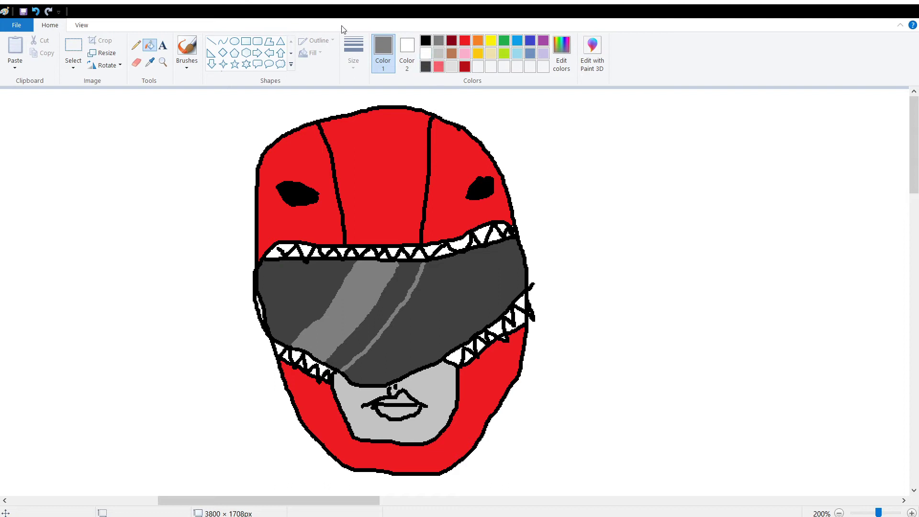
# Step: Outline highlight shapes with the Pencil in custom light red on the second helmet's crest, both upper side panels and both jaw sides
pyautogui.click(440, 68)
pyautogui.click(136, 45)
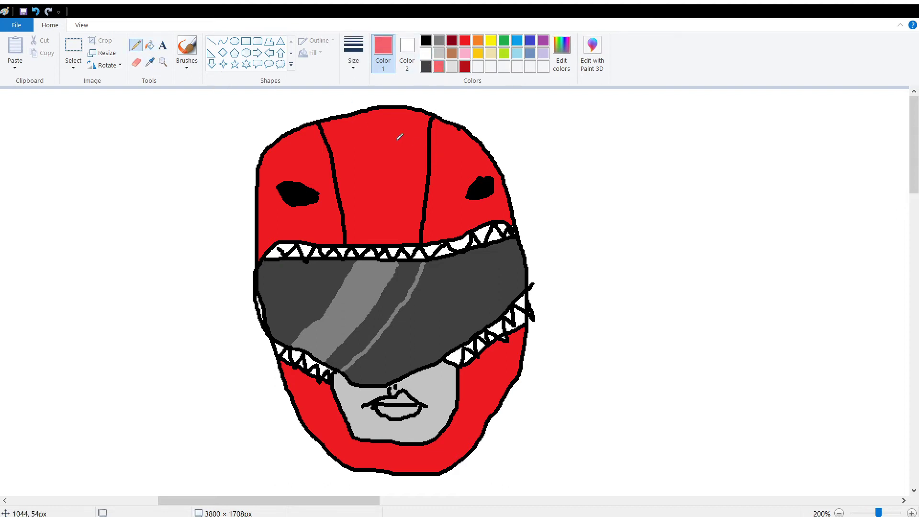
pyautogui.moveTo(412, 136)
pyautogui.mouseDown()
pyautogui.moveTo(394, 159)
pyautogui.moveTo(401, 215)
pyautogui.moveTo(416, 145)
pyautogui.mouseUp()
pyautogui.moveTo(475, 155)
pyautogui.mouseDown()
pyautogui.moveTo(459, 144)
pyautogui.moveTo(458, 169)
pyautogui.moveTo(476, 161)
pyautogui.moveTo(472, 150)
pyautogui.mouseUp()
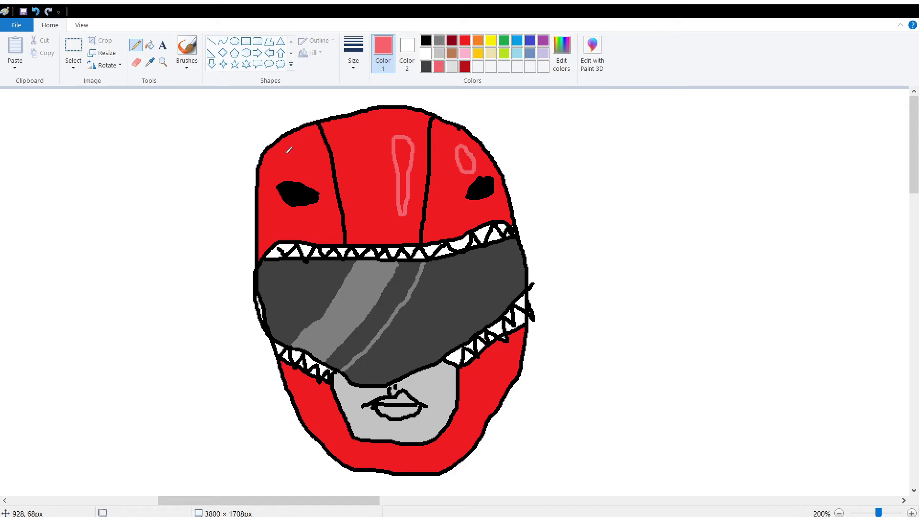
pyautogui.moveTo(317, 157)
pyautogui.mouseDown()
pyautogui.moveTo(305, 148)
pyautogui.moveTo(295, 162)
pyautogui.moveTo(315, 177)
pyautogui.moveTo(314, 156)
pyautogui.mouseUp()
pyautogui.moveTo(511, 347)
pyautogui.mouseDown()
pyautogui.moveTo(480, 399)
pyautogui.moveTo(517, 351)
pyautogui.mouseUp()
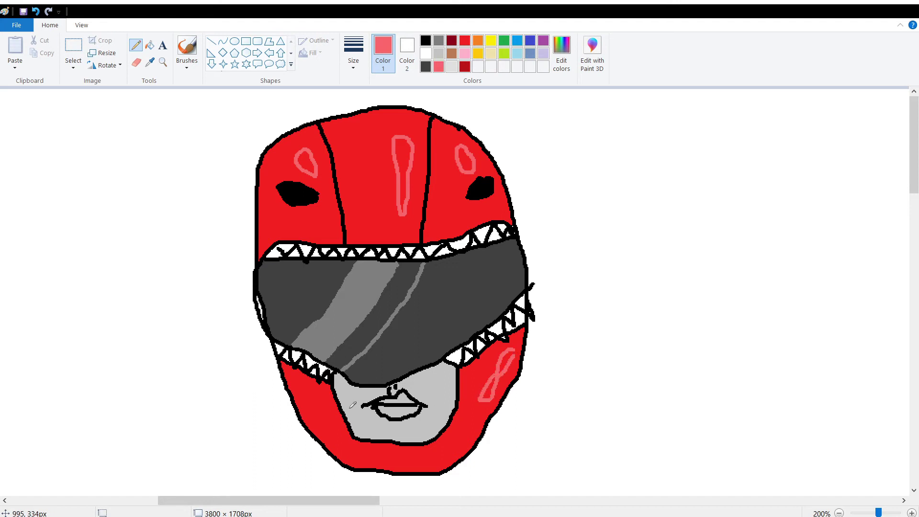
pyautogui.moveTo(319, 392)
pyautogui.mouseDown()
pyautogui.moveTo(323, 423)
pyautogui.moveTo(329, 399)
pyautogui.mouseUp()
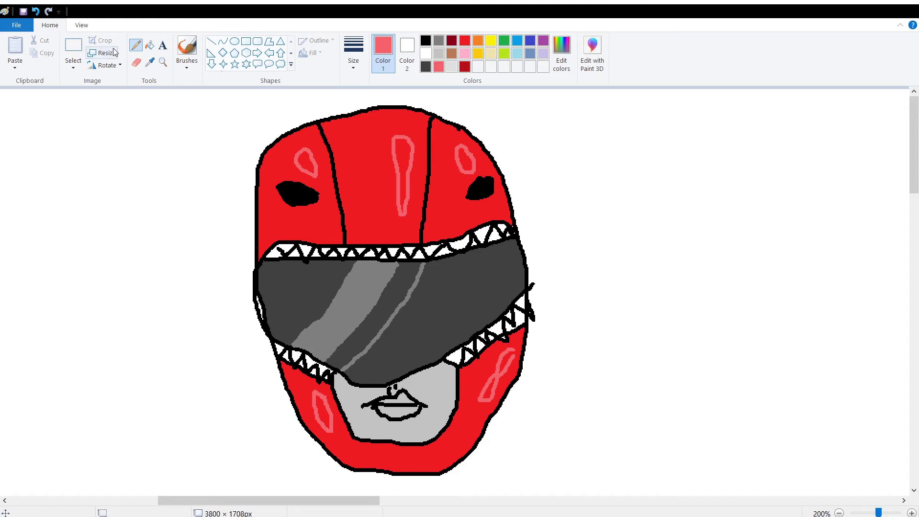
# Step: Fill the outlined highlights on the crest, both upper side panels and both jaw sides with the custom light red
pyautogui.click(149, 45)
pyautogui.click(309, 153)
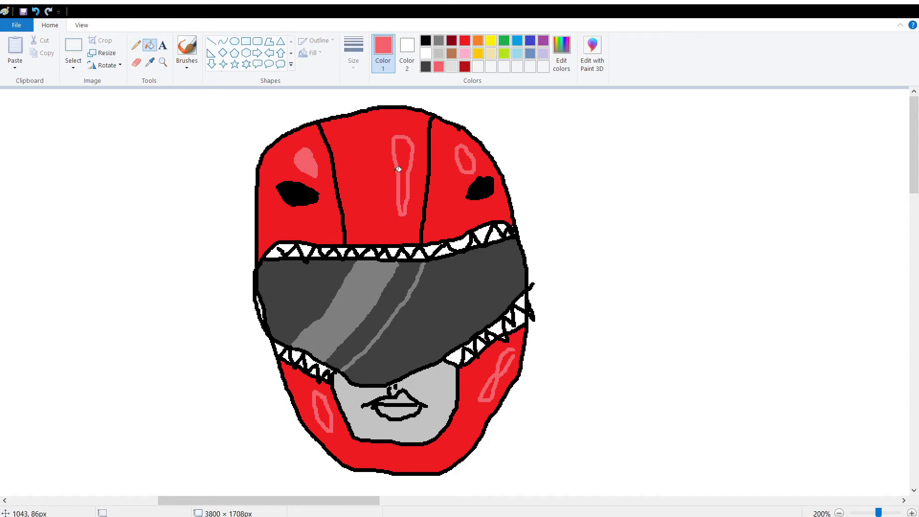
pyautogui.click(403, 165)
pyautogui.click(461, 159)
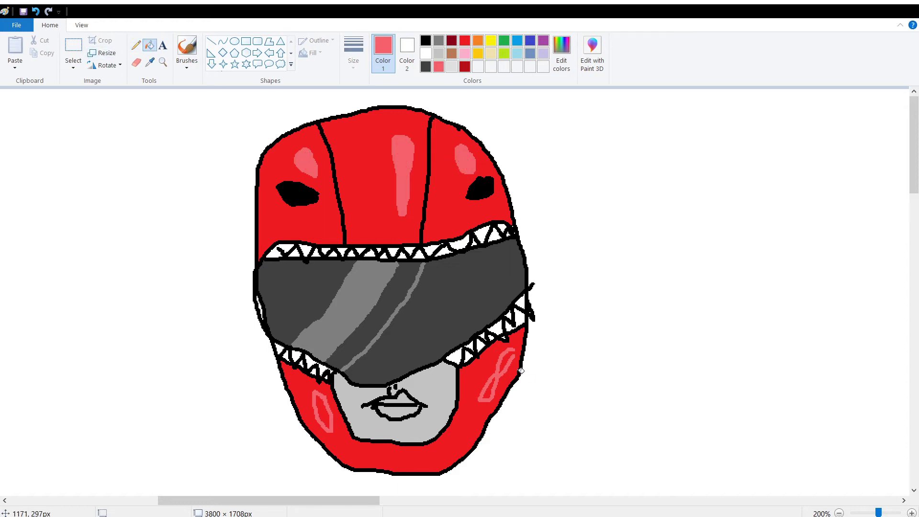
pyautogui.click(506, 363)
pyautogui.hotkey('ctrl', 'z')
pyautogui.click(493, 385)
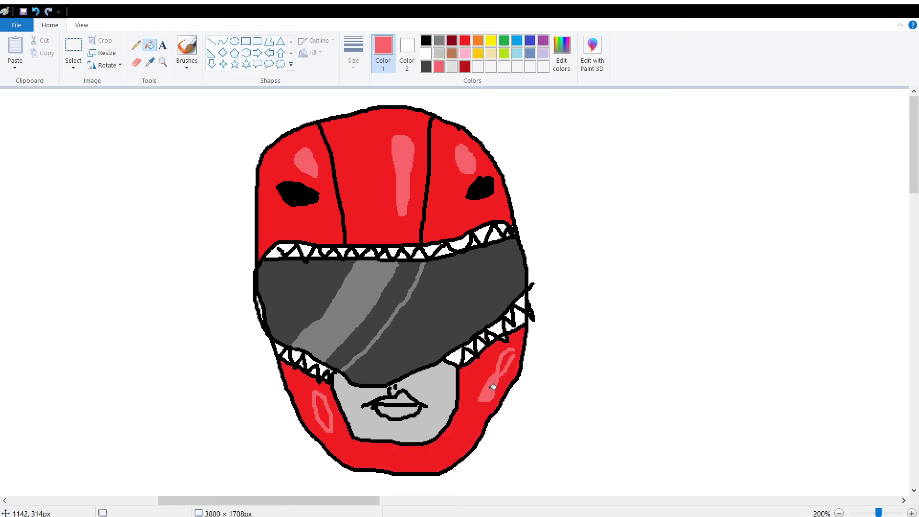
pyautogui.click(135, 47)
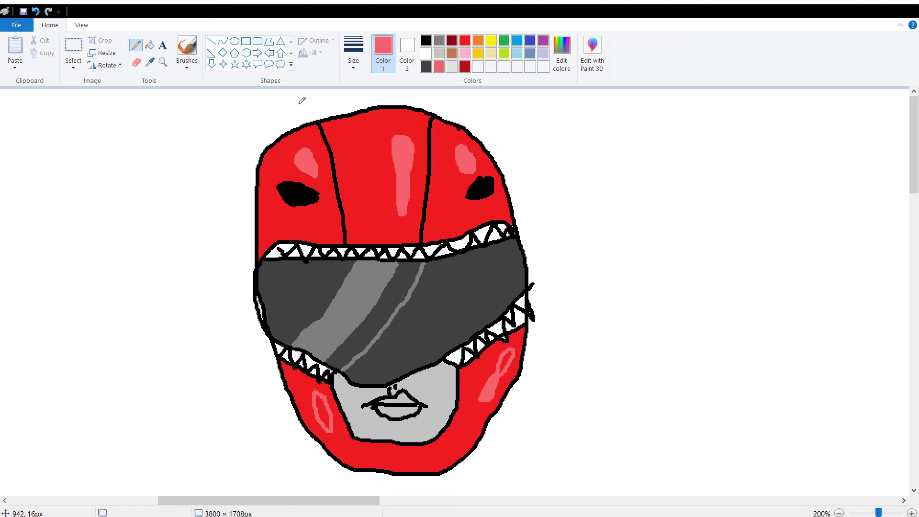
pyautogui.click(149, 45)
pyautogui.click(512, 361)
pyautogui.click(321, 412)
# Step: Outline shadow shapes with the Pencil in custom dark red at the base of the crest and side panels and on both jaw sides
pyautogui.click(136, 45)
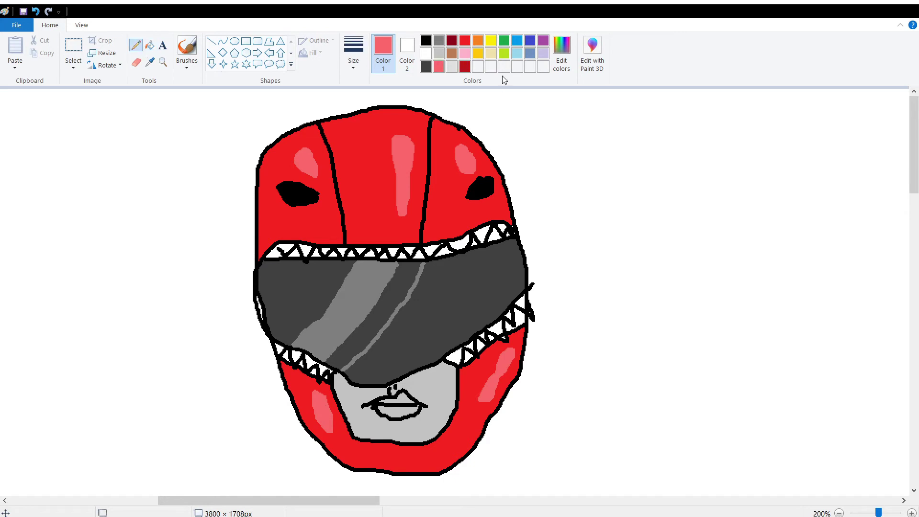
pyautogui.click(465, 67)
pyautogui.moveTo(372, 220)
pyautogui.mouseDown()
pyautogui.moveTo(350, 178)
pyautogui.moveTo(343, 193)
pyautogui.moveTo(367, 237)
pyautogui.moveTo(378, 225)
pyautogui.moveTo(367, 220)
pyautogui.mouseUp()
pyautogui.moveTo(437, 196)
pyautogui.mouseDown()
pyautogui.moveTo(430, 228)
pyautogui.moveTo(441, 231)
pyautogui.moveTo(439, 201)
pyautogui.mouseUp()
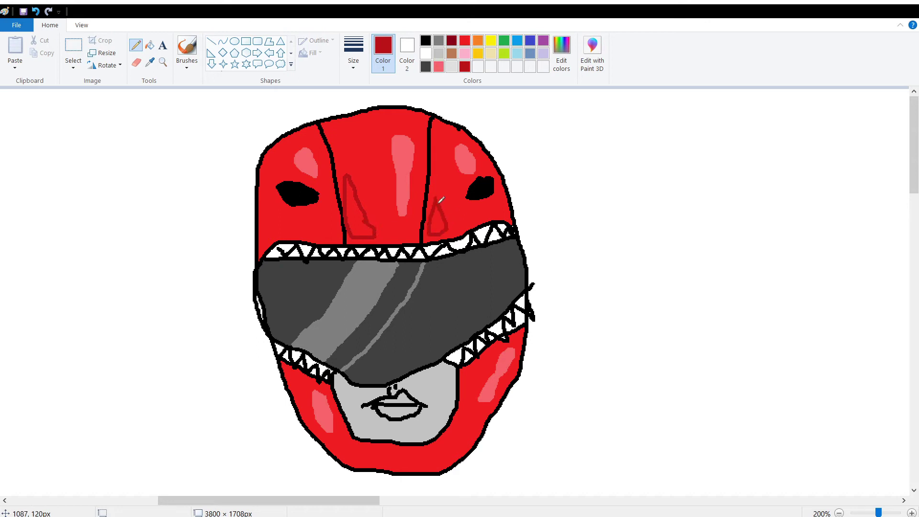
pyautogui.moveTo(274, 206)
pyautogui.mouseDown()
pyautogui.moveTo(268, 236)
pyautogui.moveTo(297, 240)
pyautogui.moveTo(276, 213)
pyautogui.mouseUp()
pyautogui.moveTo(297, 379)
pyautogui.mouseDown()
pyautogui.moveTo(299, 398)
pyautogui.moveTo(304, 374)
pyautogui.moveTo(294, 377)
pyautogui.mouseUp()
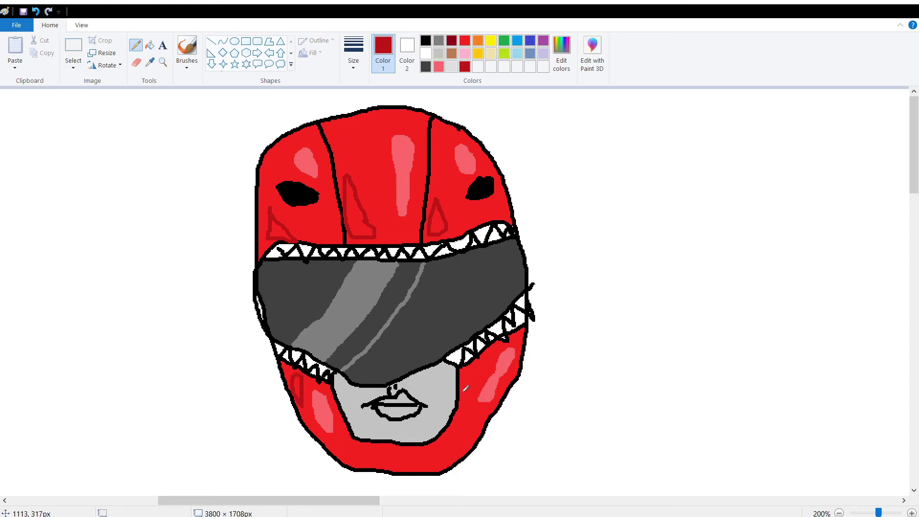
pyautogui.moveTo(463, 411)
pyautogui.mouseDown()
pyautogui.moveTo(445, 440)
pyautogui.moveTo(466, 435)
pyautogui.moveTo(458, 417)
pyautogui.mouseUp()
# Step: Fill the outlined shadow shapes on the crest, side panels and jaw with the custom dark red
pyautogui.click(150, 46)
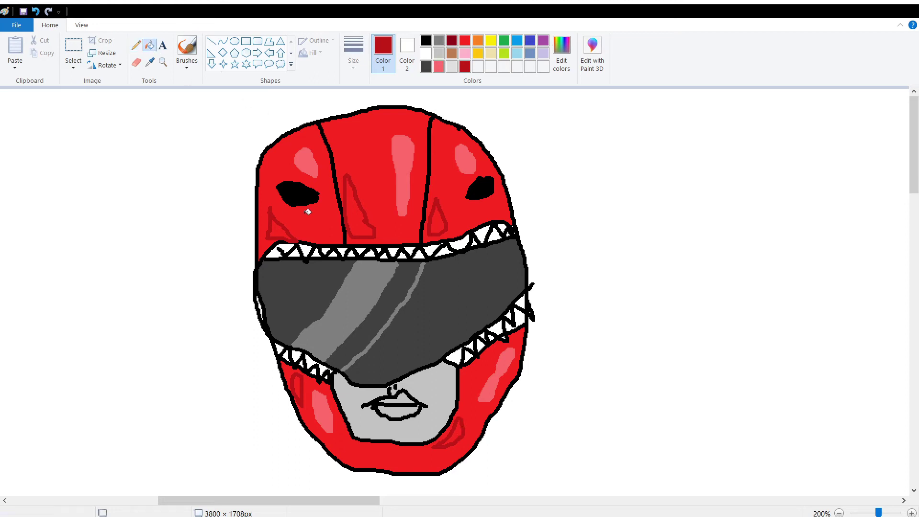
pyautogui.click(284, 230)
pyautogui.click(356, 226)
pyautogui.click(445, 226)
pyautogui.click(452, 428)
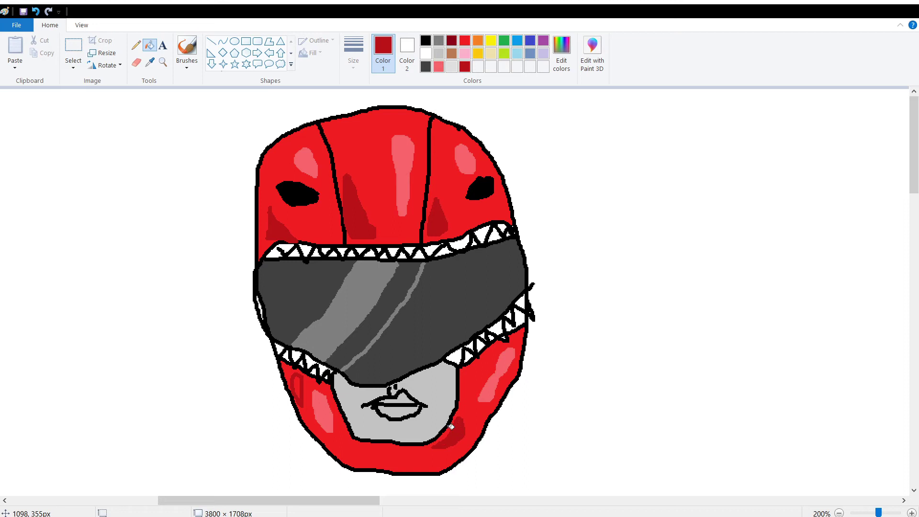
pyautogui.click(300, 382)
# Step: Draw dark red Pencil shadows beneath both of the helmet's black eyes
pyautogui.click(136, 45)
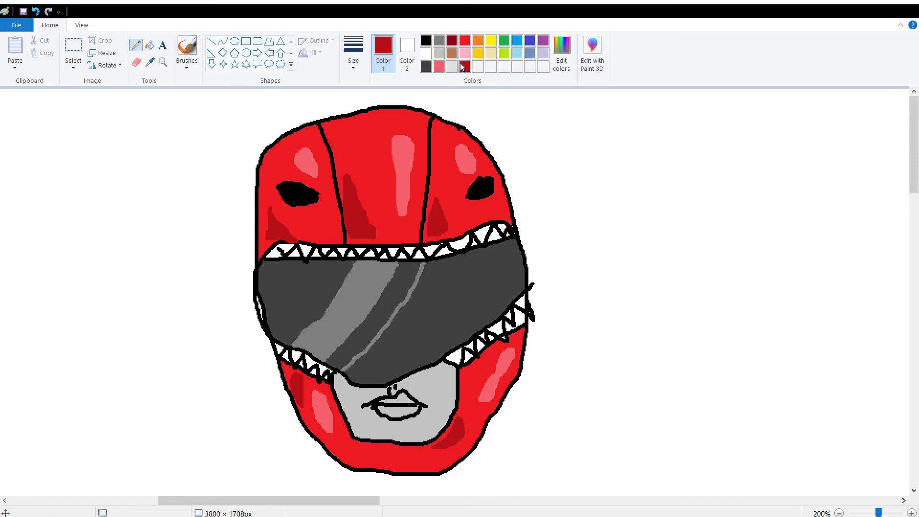
pyautogui.moveTo(286, 203); pyautogui.dragTo(307, 208)
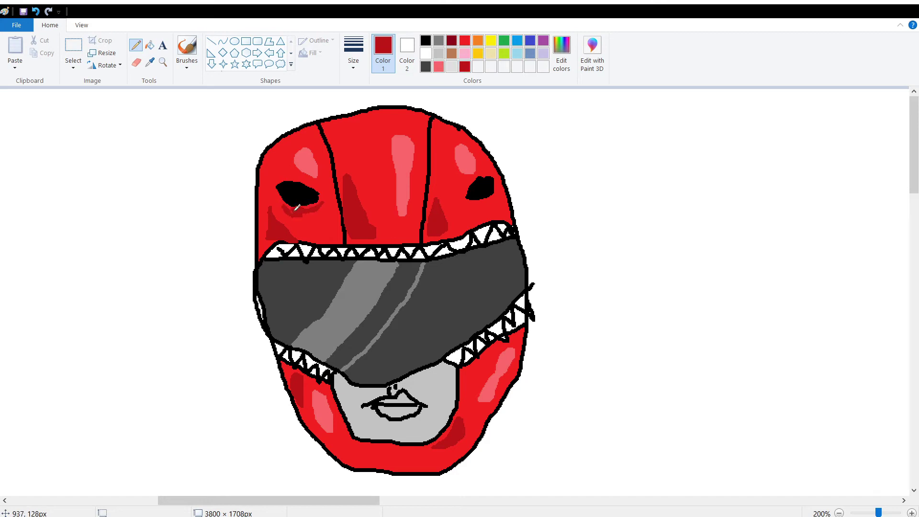
pyautogui.moveTo(467, 197); pyautogui.dragTo(486, 201)
# Step: Draw light red edge highlights along both crest seams, the right panel's outer edge, the mouthpiece border and the right outer jaw
pyautogui.click(438, 66)
pyautogui.click(316, 127)
pyautogui.moveTo(319, 127); pyautogui.dragTo(341, 234)
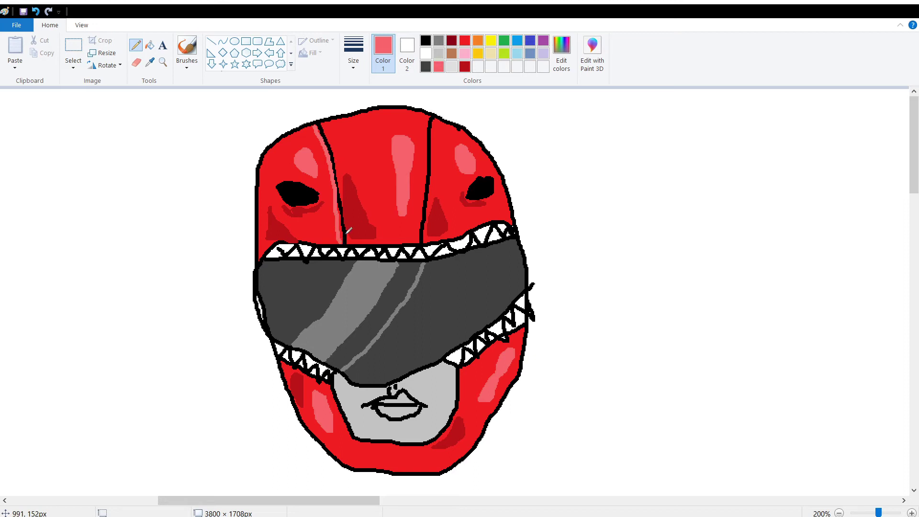
pyautogui.moveTo(429, 121); pyautogui.dragTo(418, 235)
pyautogui.moveTo(434, 120)
pyautogui.mouseDown()
pyautogui.moveTo(470, 139)
pyautogui.moveTo(512, 212)
pyautogui.mouseUp()
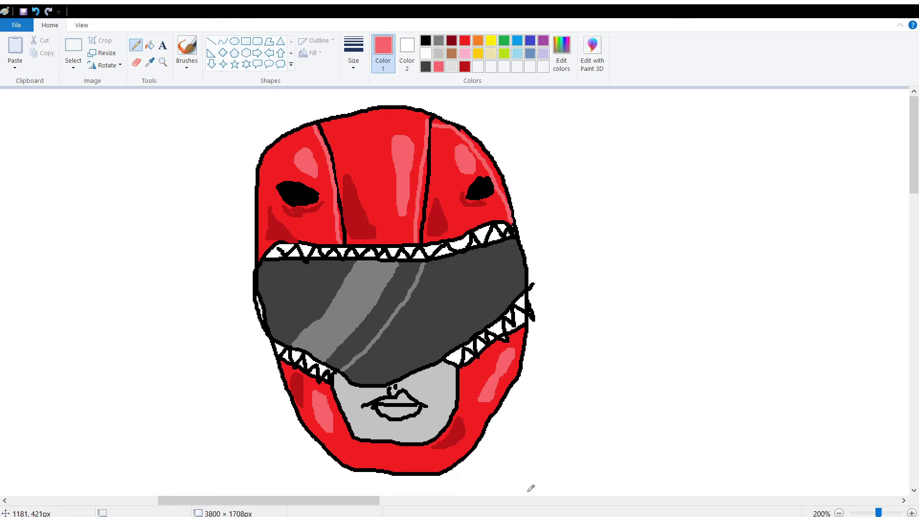
pyautogui.moveTo(334, 388)
pyautogui.mouseDown()
pyautogui.moveTo(364, 439)
pyautogui.moveTo(416, 444)
pyautogui.moveTo(440, 434)
pyautogui.mouseUp()
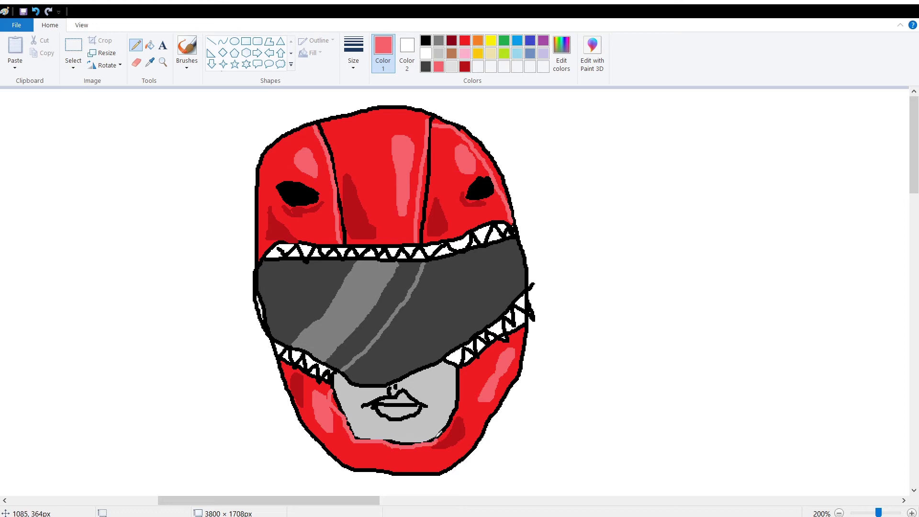
pyautogui.moveTo(523, 324)
pyautogui.mouseDown()
pyautogui.moveTo(515, 368)
pyautogui.moveTo(450, 466)
pyautogui.mouseUp()
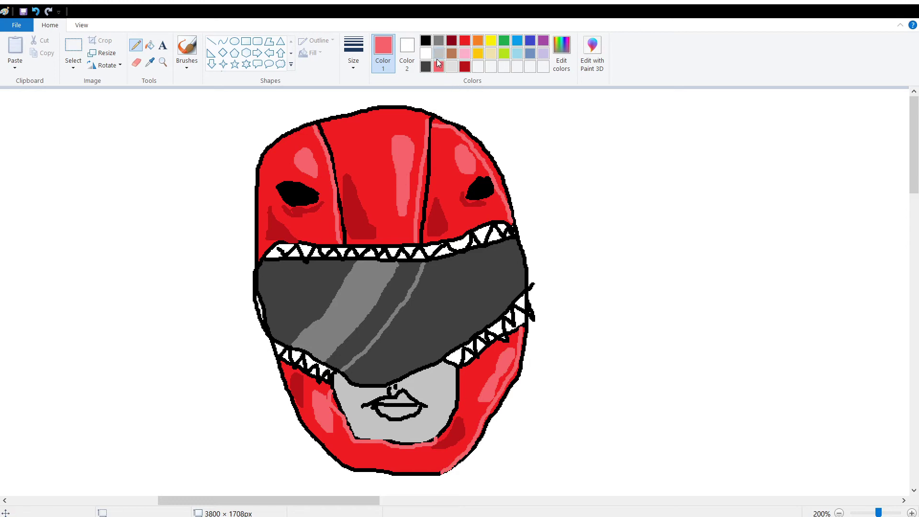
# Step: Fill the upper and lower lips on the mouthpiece with a custom medium gray
pyautogui.click(439, 40)
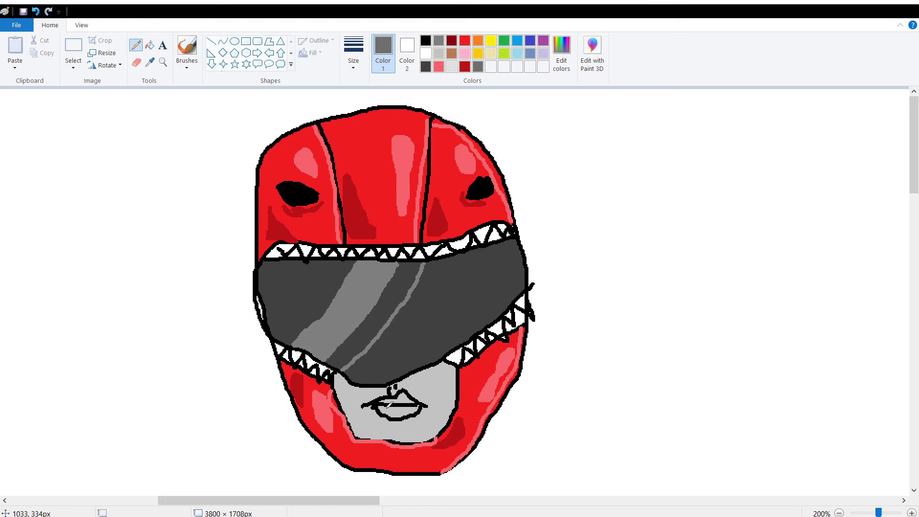
pyautogui.moveTo(384, 405)
pyautogui.mouseDown()
pyautogui.moveTo(412, 408)
pyautogui.moveTo(400, 405)
pyautogui.mouseUp()
pyautogui.hotkey('ctrl', 'z')
pyautogui.click(150, 44)
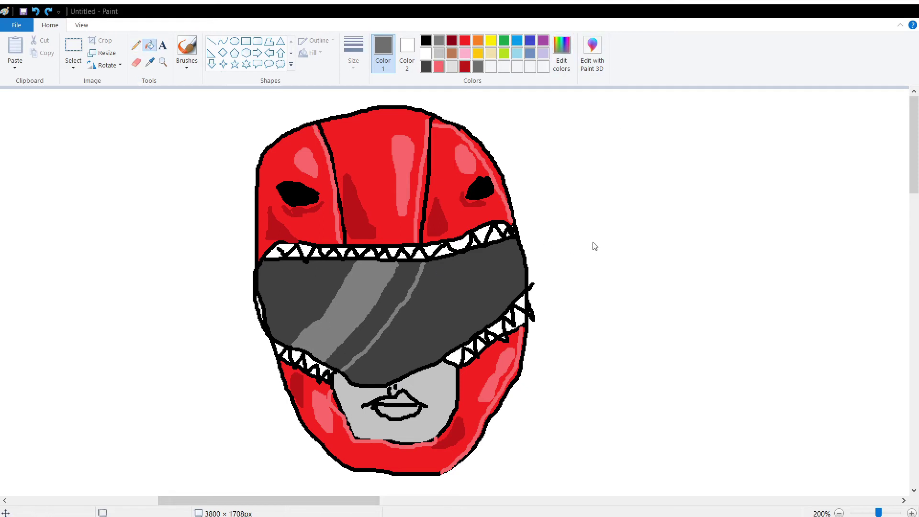
pyautogui.click(401, 411)
pyautogui.click(406, 401)
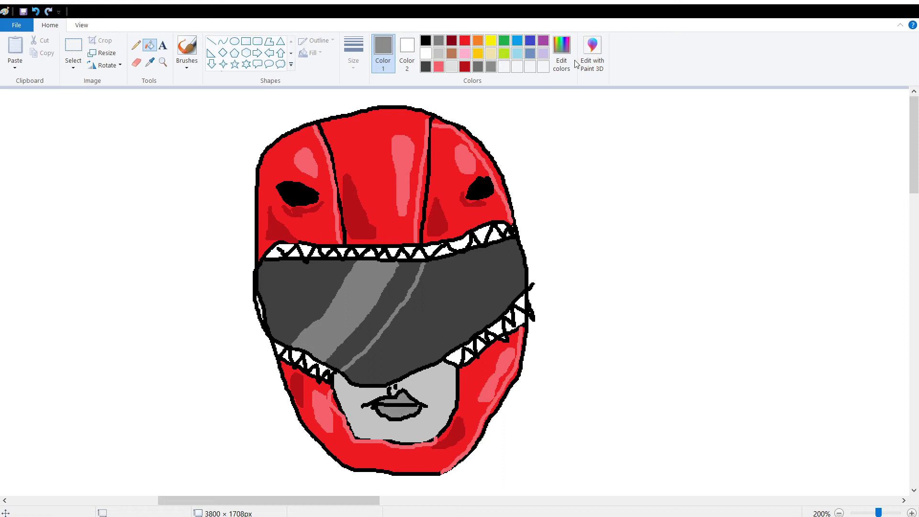
# Step: Draw a small light gray highlight on the lower lip with the Pencil
pyautogui.click(439, 53)
pyautogui.click(136, 47)
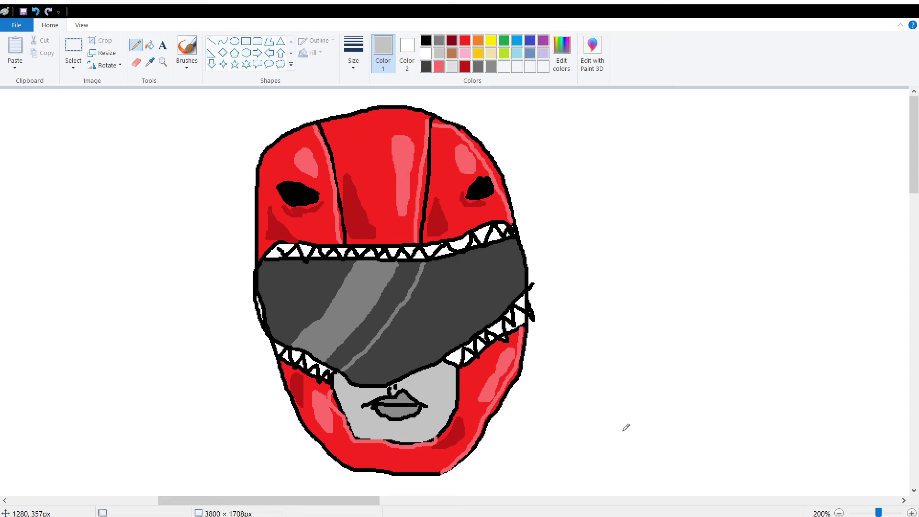
pyautogui.moveTo(396, 412); pyautogui.dragTo(398, 410)
# Step: Shade the mouthpiece below the visor, along its left edge and under the lips with the custom medium gray Pencil
pyautogui.click(490, 69)
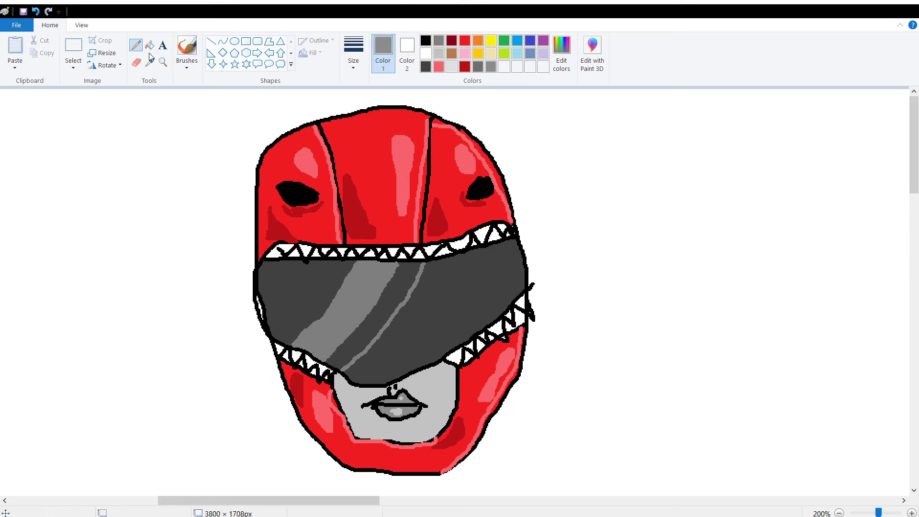
pyautogui.moveTo(440, 362); pyautogui.dragTo(397, 383)
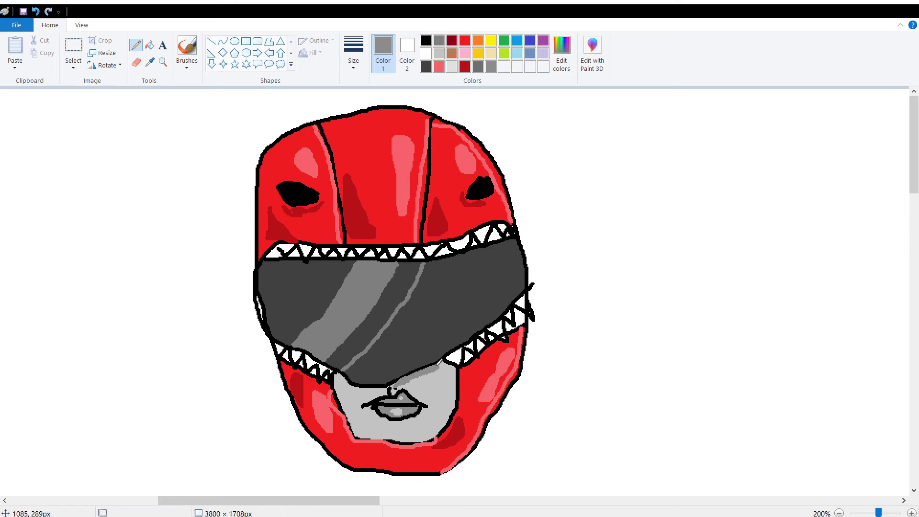
pyautogui.moveTo(391, 382)
pyautogui.mouseDown()
pyautogui.moveTo(360, 386)
pyautogui.moveTo(339, 370)
pyautogui.moveTo(348, 384)
pyautogui.mouseUp()
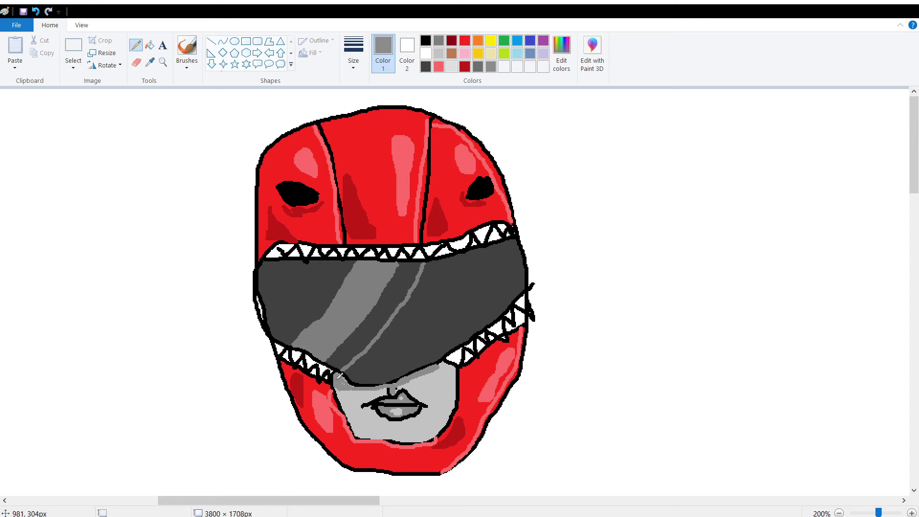
pyautogui.moveTo(343, 373)
pyautogui.mouseDown()
pyautogui.moveTo(355, 391)
pyautogui.moveTo(342, 382)
pyautogui.moveTo(354, 425)
pyautogui.moveTo(342, 389)
pyautogui.mouseUp()
pyautogui.moveTo(392, 427)
pyautogui.mouseDown()
pyautogui.moveTo(410, 422)
pyautogui.moveTo(380, 420)
pyautogui.moveTo(415, 424)
pyautogui.moveTo(411, 417)
pyautogui.mouseUp()
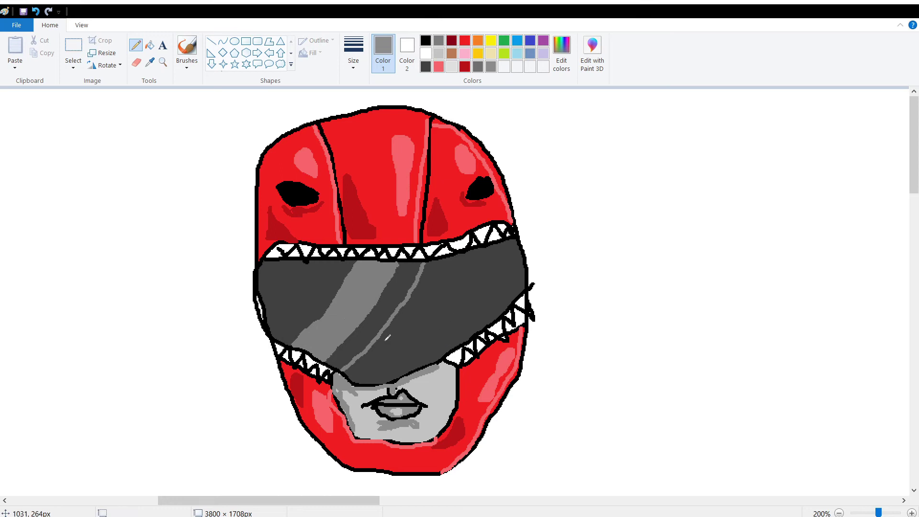
# Step: Draw a third helmet's outline in black to the right of the second, with its upper and lower visor edges and mouthpiece
pyautogui.moveTo(499, 171)
pyautogui.mouseDown()
pyautogui.moveTo(474, 127)
pyautogui.moveTo(420, 108)
pyautogui.moveTo(362, 103)
pyautogui.moveTo(320, 110)
pyautogui.moveTo(266, 156)
pyautogui.moveTo(230, 271)
pyautogui.moveTo(233, 341)
pyautogui.moveTo(261, 419)
pyautogui.moveTo(304, 467)
pyautogui.moveTo(364, 469)
pyautogui.moveTo(401, 456)
pyautogui.moveTo(480, 355)
pyautogui.moveTo(517, 294)
pyautogui.moveTo(524, 215)
pyautogui.moveTo(502, 151)
pyautogui.mouseUp()
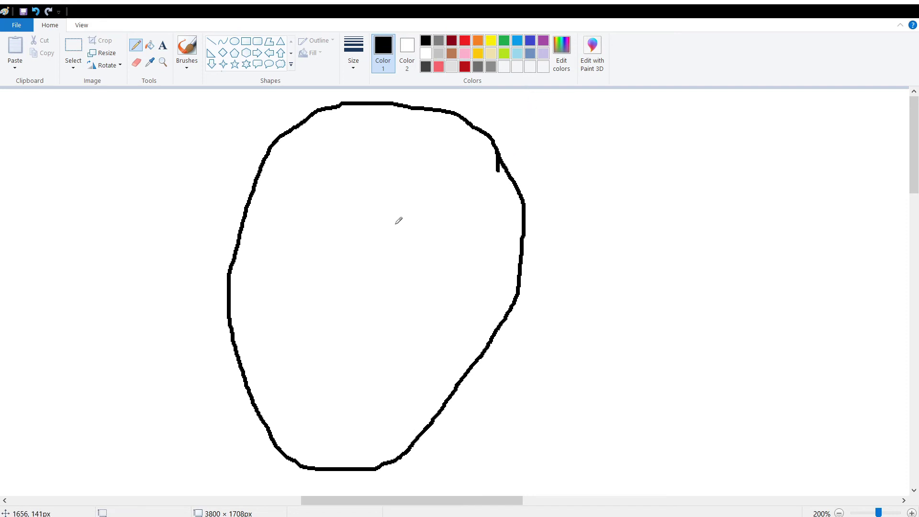
pyautogui.moveTo(239, 358)
pyautogui.mouseDown()
pyautogui.moveTo(290, 411)
pyautogui.moveTo(307, 406)
pyautogui.moveTo(493, 300)
pyautogui.moveTo(521, 273)
pyautogui.mouseUp()
pyautogui.moveTo(245, 210)
pyautogui.mouseDown()
pyautogui.moveTo(268, 224)
pyautogui.moveTo(377, 193)
pyautogui.moveTo(510, 172)
pyautogui.mouseUp()
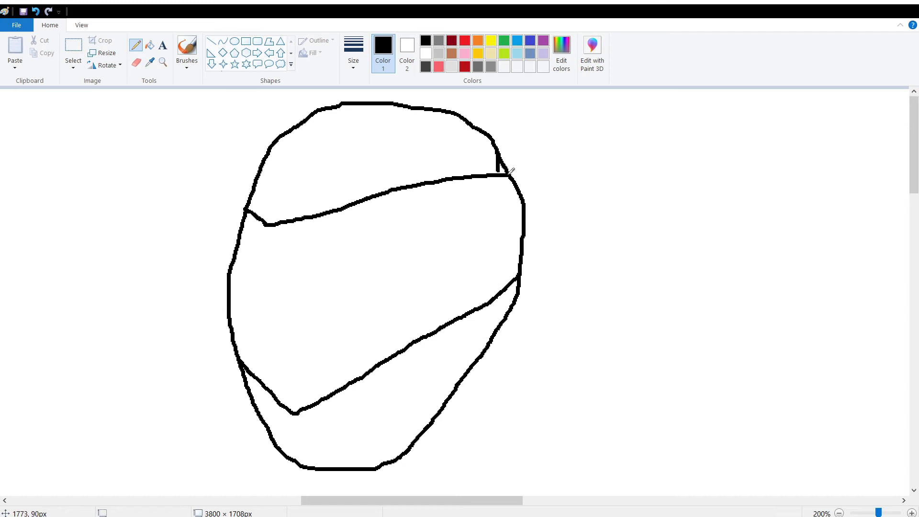
pyautogui.moveTo(264, 387)
pyautogui.mouseDown()
pyautogui.moveTo(287, 442)
pyautogui.moveTo(295, 431)
pyautogui.moveTo(334, 443)
pyautogui.moveTo(371, 371)
pyautogui.mouseUp()
pyautogui.moveTo(297, 411); pyautogui.dragTo(298, 427)
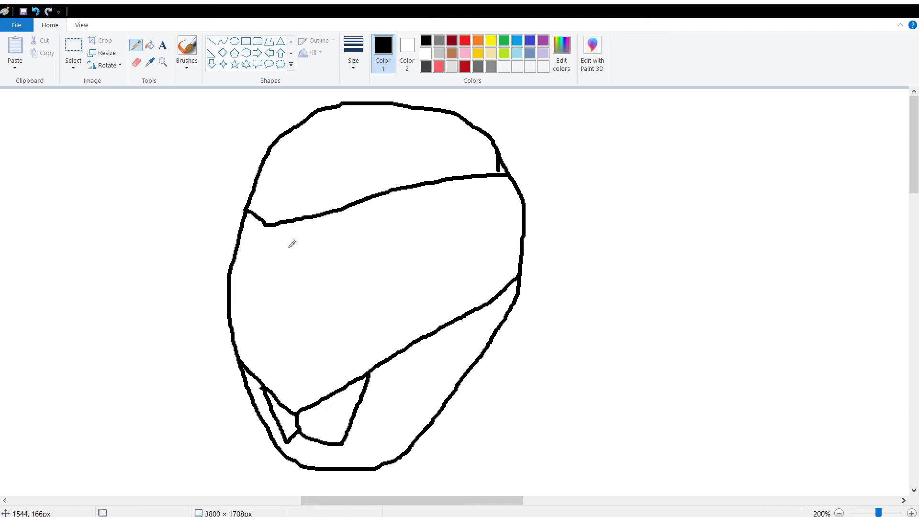
# Step: Draw a row of fourteen vertical black lines across the third helmet's visor
pyautogui.moveTo(282, 243); pyautogui.dragTo(289, 394)
pyautogui.moveTo(306, 239); pyautogui.dragTo(310, 380)
pyautogui.moveTo(330, 232)
pyautogui.mouseDown()
pyautogui.moveTo(325, 369)
pyautogui.moveTo(351, 260)
pyautogui.mouseUp()
pyautogui.moveTo(366, 220); pyautogui.dragTo(374, 341)
pyautogui.moveTo(393, 211); pyautogui.dragTo(396, 317)
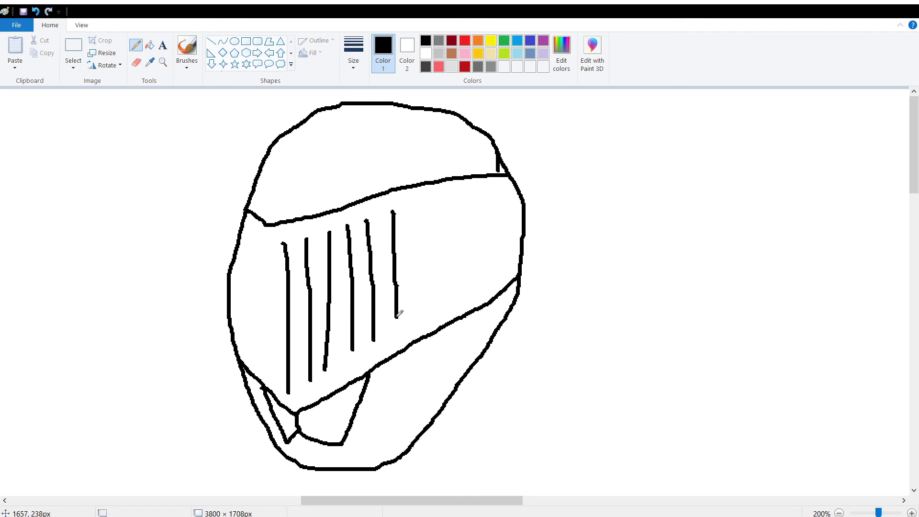
pyautogui.moveTo(414, 209); pyautogui.dragTo(415, 309)
pyautogui.moveTo(435, 201)
pyautogui.mouseDown()
pyautogui.moveTo(439, 304)
pyautogui.moveTo(457, 208)
pyautogui.moveTo(458, 293)
pyautogui.mouseUp()
pyautogui.moveTo(477, 197)
pyautogui.mouseDown()
pyautogui.moveTo(477, 291)
pyautogui.moveTo(497, 215)
pyautogui.moveTo(496, 271)
pyautogui.mouseUp()
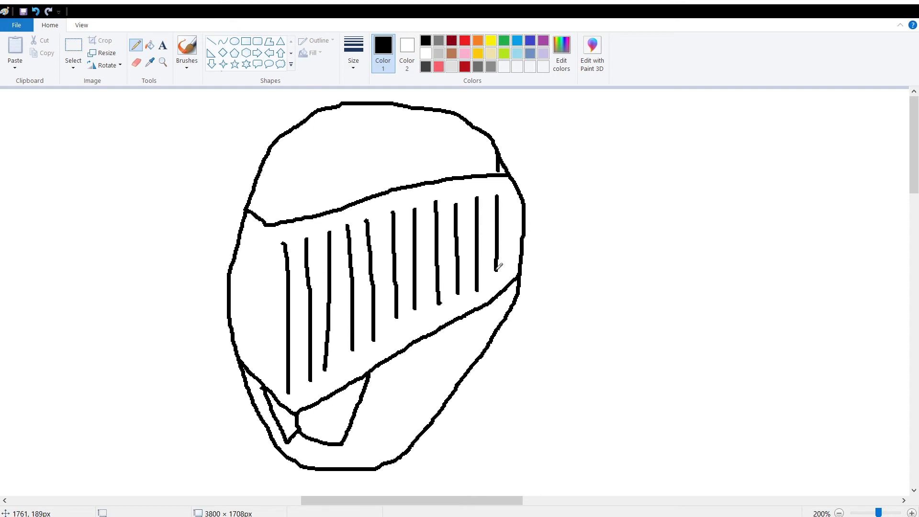
pyautogui.moveTo(266, 234); pyautogui.dragTo(279, 372)
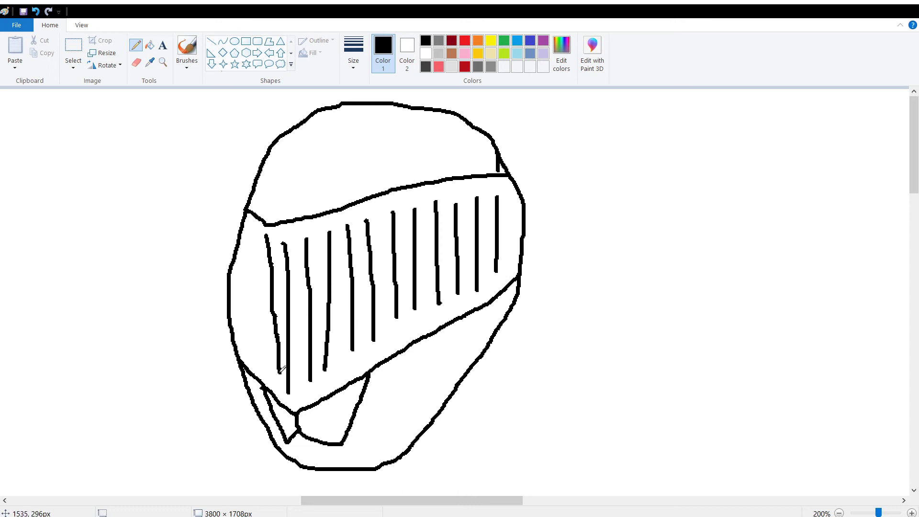
pyautogui.moveTo(252, 241); pyautogui.dragTo(255, 353)
pyautogui.moveTo(237, 246); pyautogui.dragTo(239, 349)
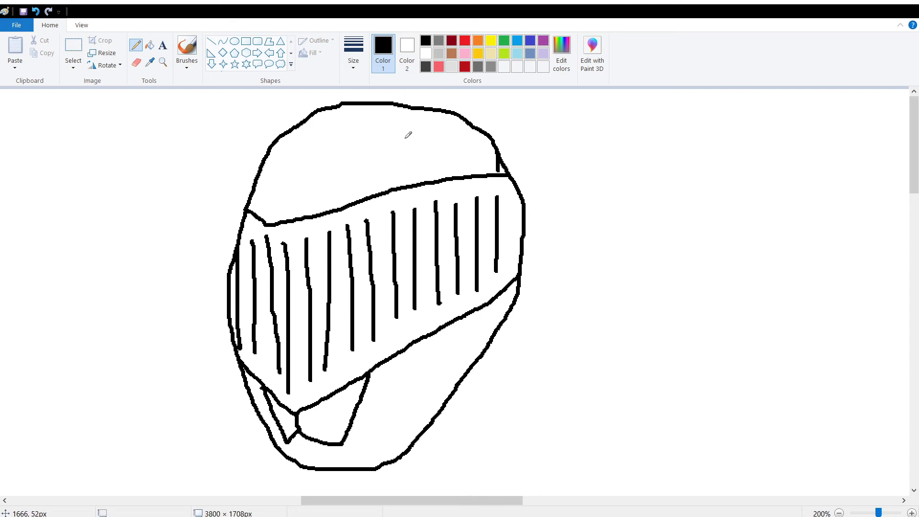
# Step: Draw two small black eye spots on the third helmet's upper section and fill that section with red
pyautogui.moveTo(406, 136); pyautogui.dragTo(403, 143)
pyautogui.moveTo(273, 151); pyautogui.dragTo(280, 152)
pyautogui.click(452, 41)
pyautogui.click(465, 41)
pyautogui.click(150, 45)
pyautogui.click(352, 159)
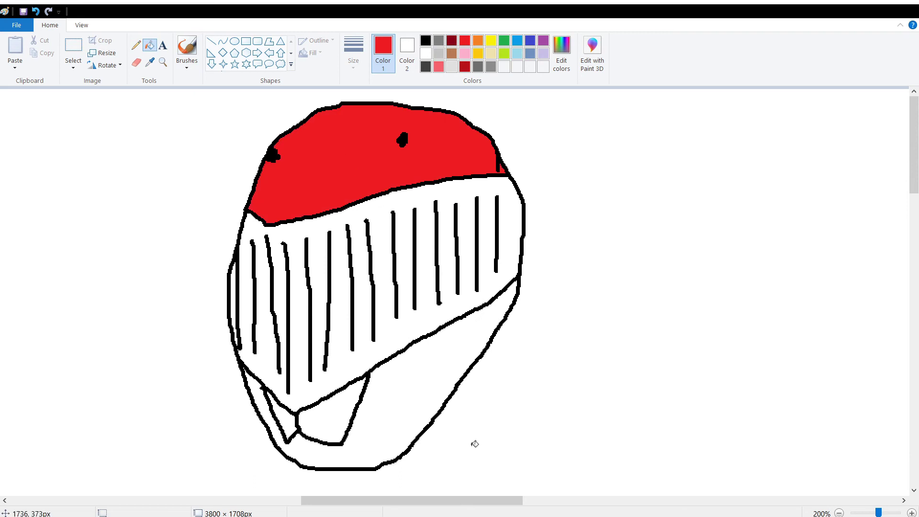
# Step: Fill the third helmet's lower section with red and its visor, including the narrow strip at the left edge, with light gray
pyautogui.click(431, 396)
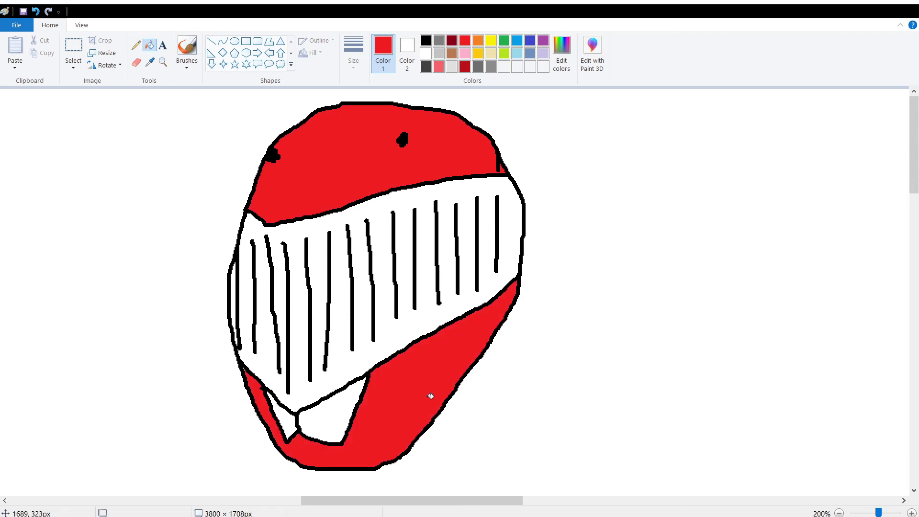
pyautogui.click(439, 41)
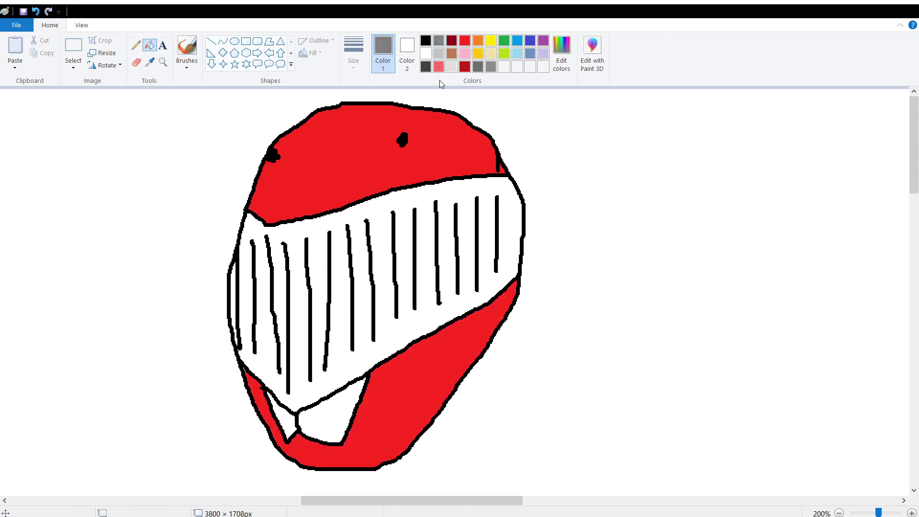
pyautogui.click(402, 203)
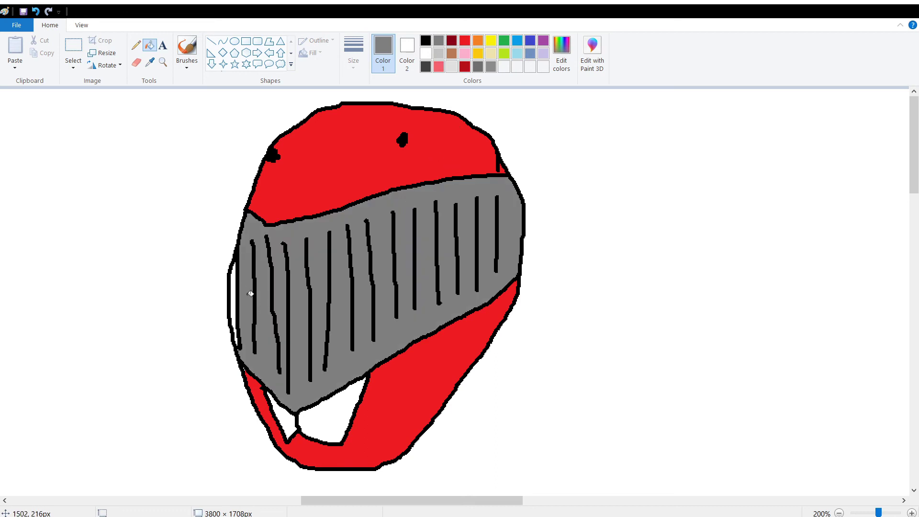
pyautogui.click(439, 53)
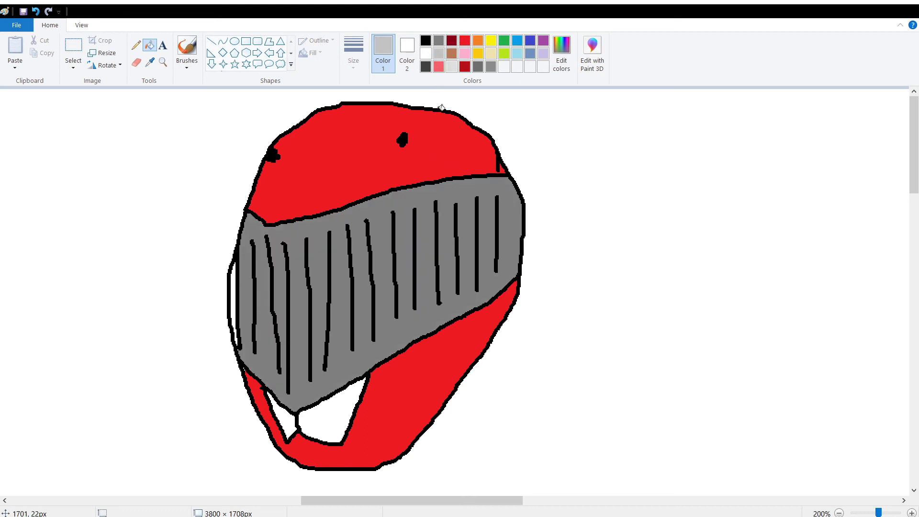
pyautogui.click(397, 229)
pyautogui.click(235, 280)
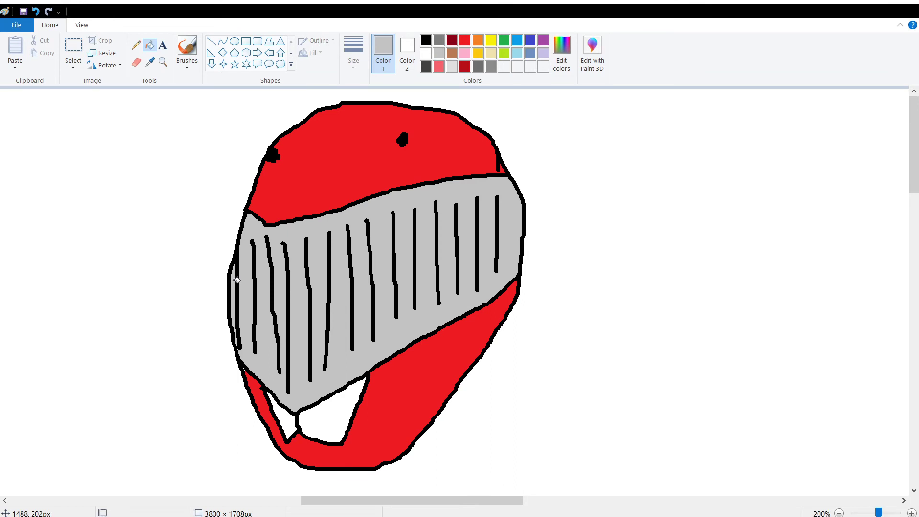
# Step: Add a highlight stroke in the custom pale gray along the left side of each black line on the third helmet's visor
pyautogui.click(453, 67)
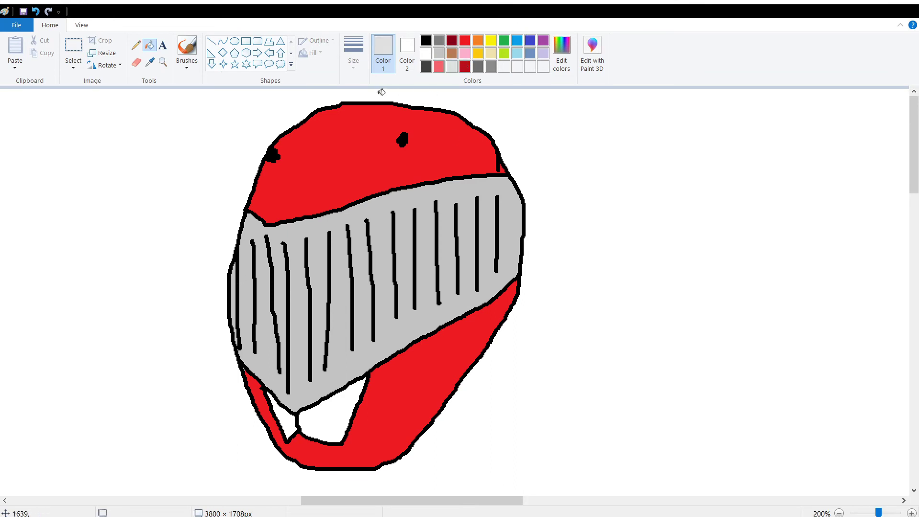
pyautogui.click(139, 48)
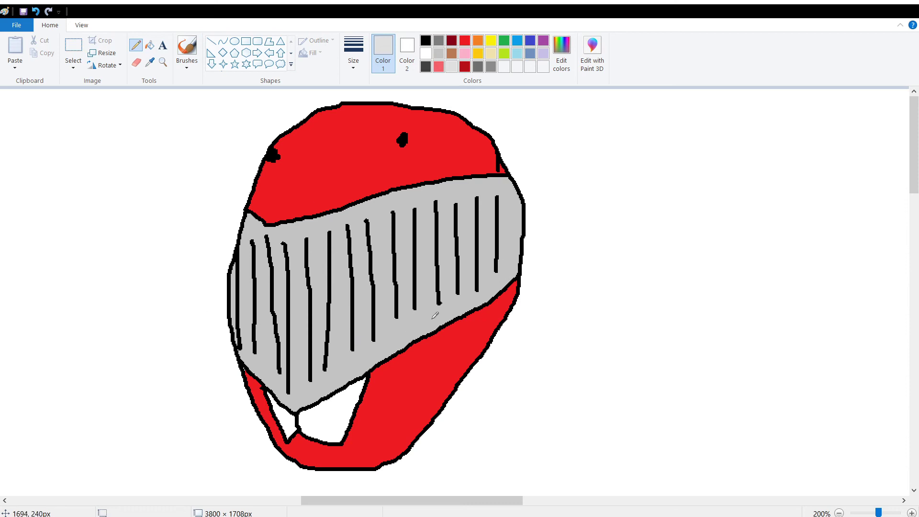
pyautogui.moveTo(388, 222); pyautogui.dragTo(393, 316)
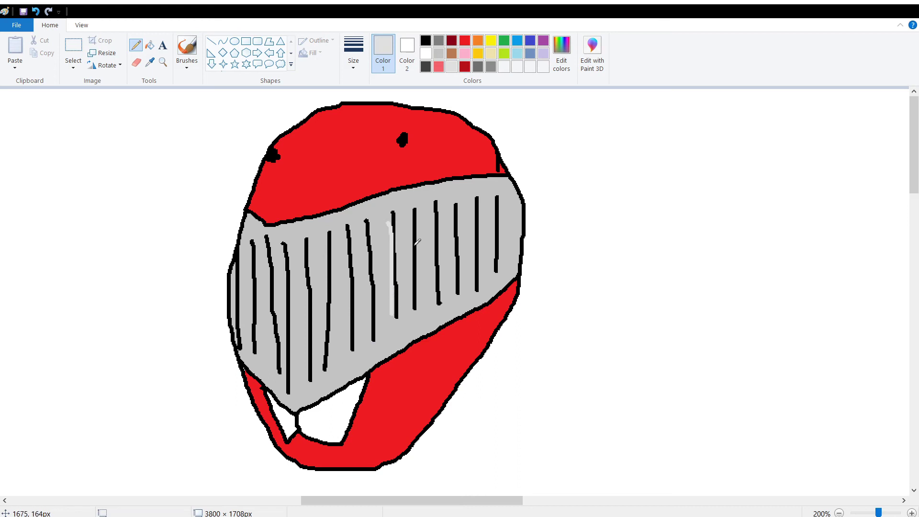
pyautogui.moveTo(413, 212); pyautogui.dragTo(407, 310)
pyautogui.moveTo(432, 208)
pyautogui.mouseDown()
pyautogui.moveTo(435, 291)
pyautogui.moveTo(453, 235)
pyautogui.moveTo(456, 293)
pyautogui.mouseUp()
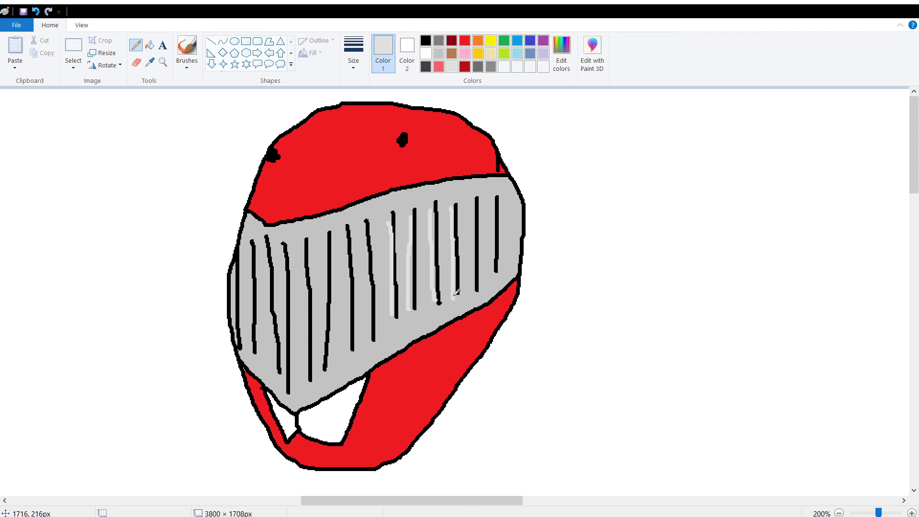
pyautogui.moveTo(476, 195); pyautogui.dragTo(475, 291)
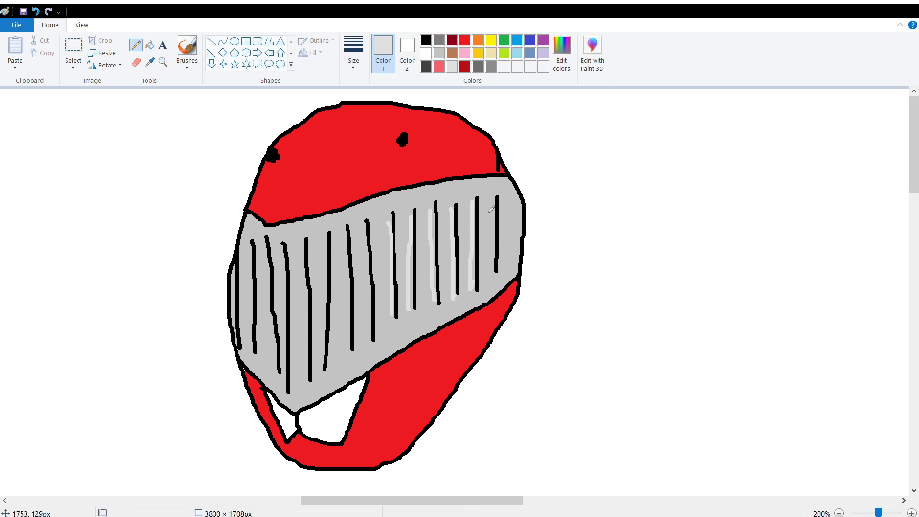
pyautogui.moveTo(492, 196); pyautogui.dragTo(491, 275)
pyautogui.moveTo(366, 223); pyautogui.dragTo(373, 338)
pyautogui.moveTo(346, 229)
pyautogui.mouseDown()
pyautogui.moveTo(352, 348)
pyautogui.moveTo(325, 256)
pyautogui.moveTo(324, 355)
pyautogui.mouseUp()
pyautogui.moveTo(303, 236); pyautogui.dragTo(307, 377)
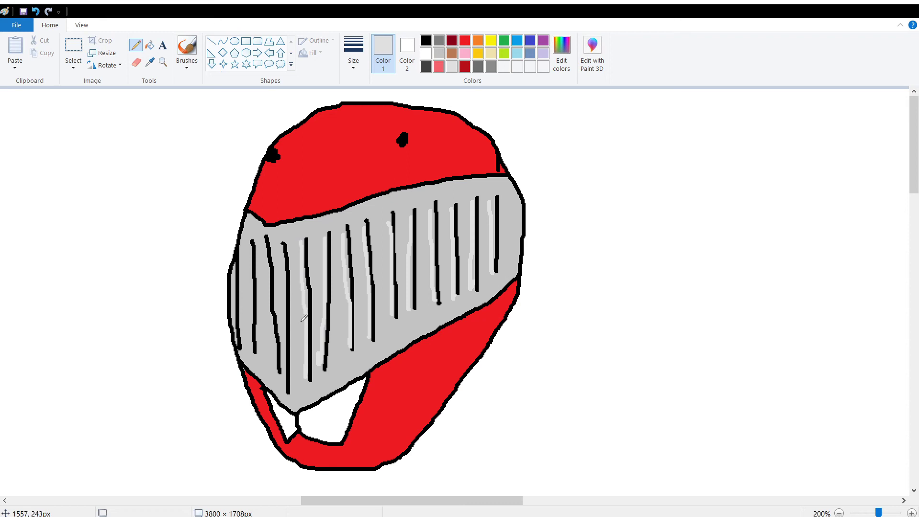
pyautogui.moveTo(283, 245); pyautogui.dragTo(286, 382)
pyautogui.moveTo(265, 236); pyautogui.dragTo(277, 368)
pyautogui.moveTo(252, 242); pyautogui.dragTo(250, 355)
pyautogui.moveTo(236, 264); pyautogui.dragTo(239, 328)
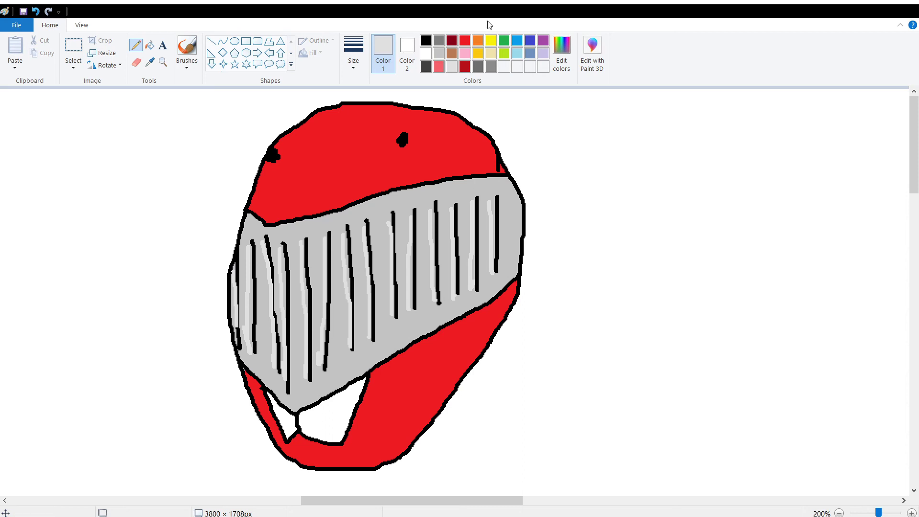
# Step: Add light red Pencil highlights under the third helmet's eye spots, on its upper and lower right areas and along its right-hand edges
pyautogui.click(438, 66)
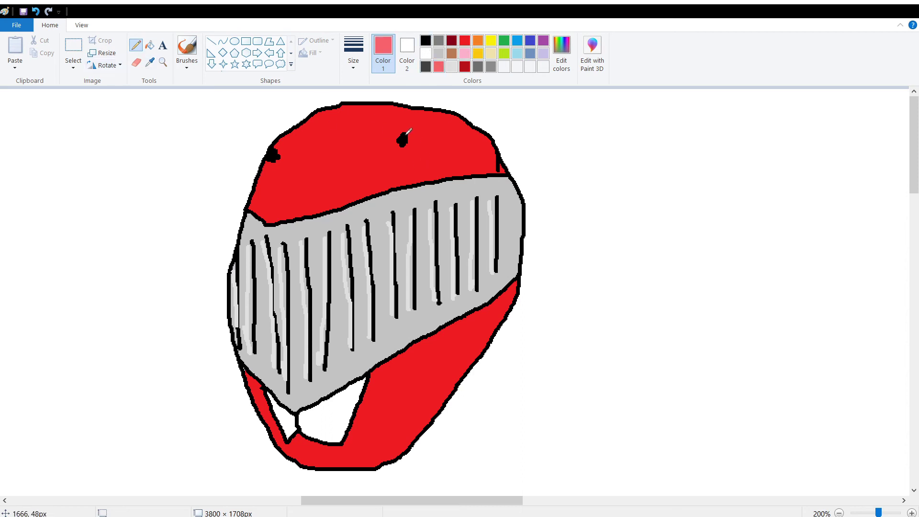
pyautogui.moveTo(397, 145); pyautogui.dragTo(399, 147)
pyautogui.moveTo(266, 163); pyautogui.dragTo(274, 164)
pyautogui.moveTo(473, 137)
pyautogui.mouseDown()
pyautogui.moveTo(464, 160)
pyautogui.moveTo(473, 140)
pyautogui.moveTo(465, 130)
pyautogui.moveTo(468, 165)
pyautogui.mouseUp()
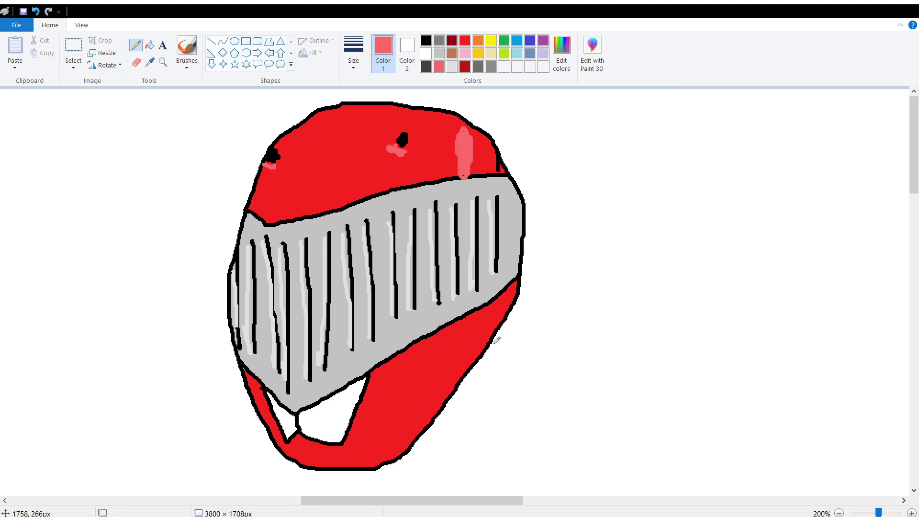
pyautogui.moveTo(487, 311)
pyautogui.mouseDown()
pyautogui.moveTo(469, 358)
pyautogui.moveTo(496, 309)
pyautogui.moveTo(482, 334)
pyautogui.mouseUp()
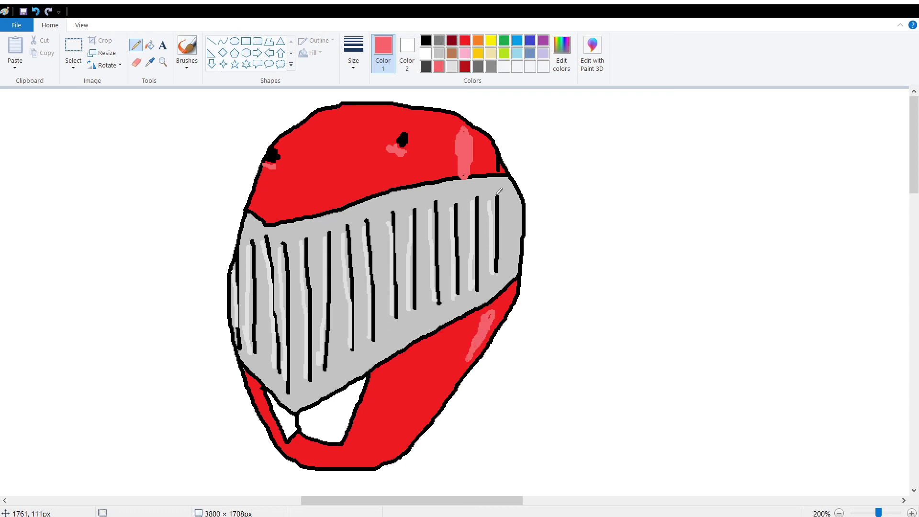
pyautogui.moveTo(337, 105)
pyautogui.mouseDown()
pyautogui.moveTo(464, 121)
pyautogui.moveTo(495, 140)
pyautogui.moveTo(509, 168)
pyautogui.mouseUp()
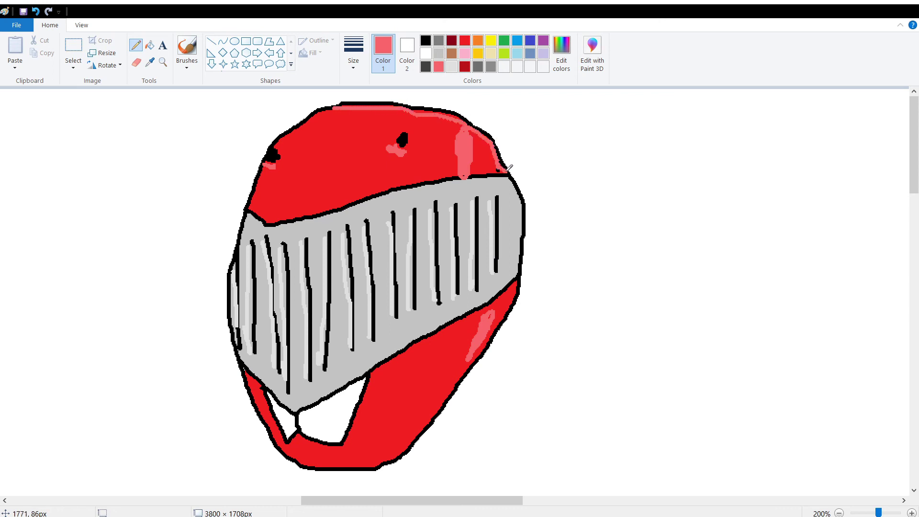
pyautogui.moveTo(518, 279)
pyautogui.mouseDown()
pyautogui.moveTo(480, 356)
pyautogui.moveTo(376, 466)
pyautogui.mouseUp()
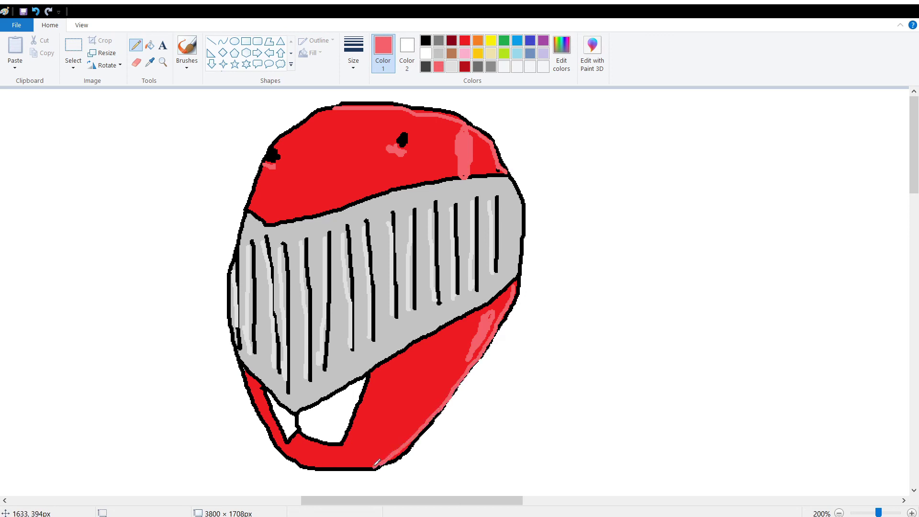
# Step: Shade the third helmet in dark red around the mouthpiece, below the visor, at the upper section's left corner and beside the eye spots
pyautogui.click(465, 66)
pyautogui.moveTo(260, 378)
pyautogui.mouseDown()
pyautogui.moveTo(280, 450)
pyautogui.moveTo(278, 429)
pyautogui.moveTo(288, 444)
pyautogui.moveTo(303, 429)
pyautogui.moveTo(336, 447)
pyautogui.moveTo(288, 450)
pyautogui.moveTo(313, 461)
pyautogui.moveTo(339, 452)
pyautogui.moveTo(374, 373)
pyautogui.moveTo(360, 413)
pyautogui.mouseUp()
pyautogui.moveTo(377, 369)
pyautogui.mouseDown()
pyautogui.moveTo(465, 320)
pyautogui.moveTo(426, 338)
pyautogui.mouseUp()
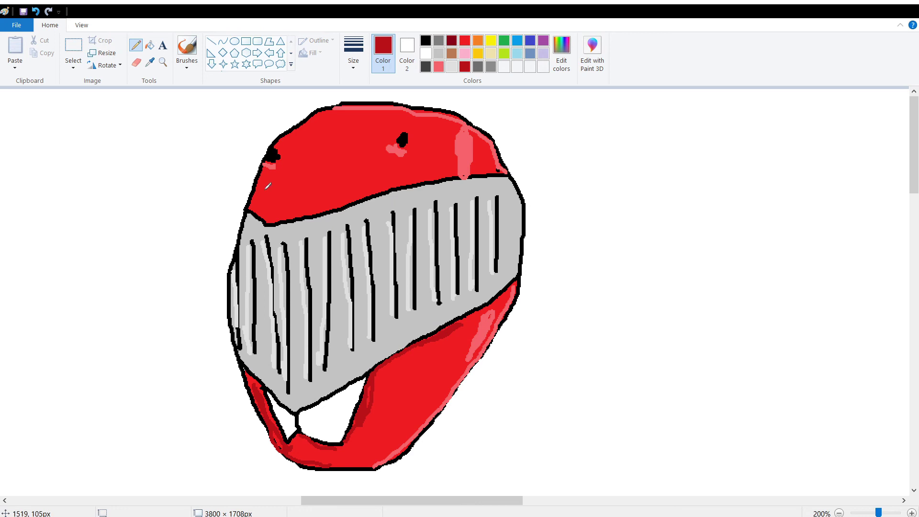
pyautogui.moveTo(267, 173)
pyautogui.mouseDown()
pyautogui.moveTo(257, 203)
pyautogui.moveTo(268, 215)
pyautogui.moveTo(266, 180)
pyautogui.moveTo(271, 208)
pyautogui.mouseUp()
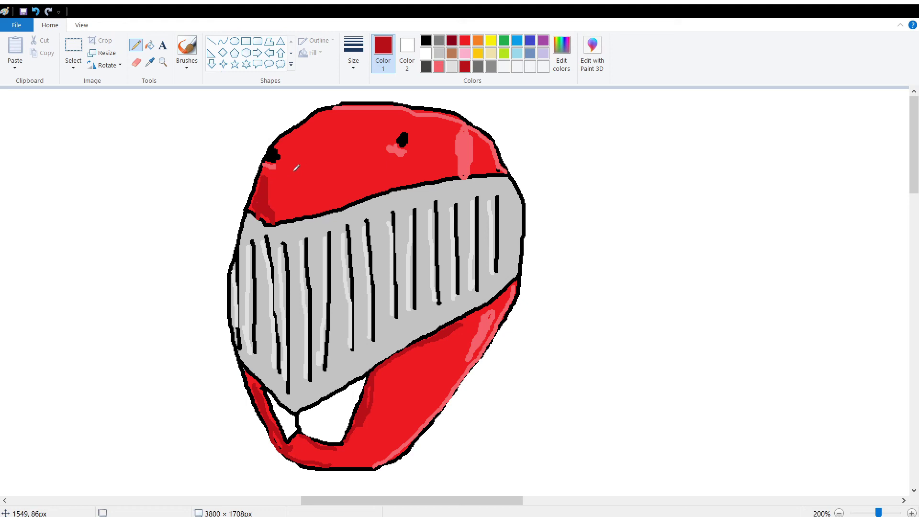
pyautogui.moveTo(278, 149); pyautogui.dragTo(280, 140)
# Step: Fill both halves of the third helmet's mouthpiece with light gray
pyautogui.click(439, 53)
pyautogui.click(150, 45)
pyautogui.click(296, 414)
pyautogui.click(280, 414)
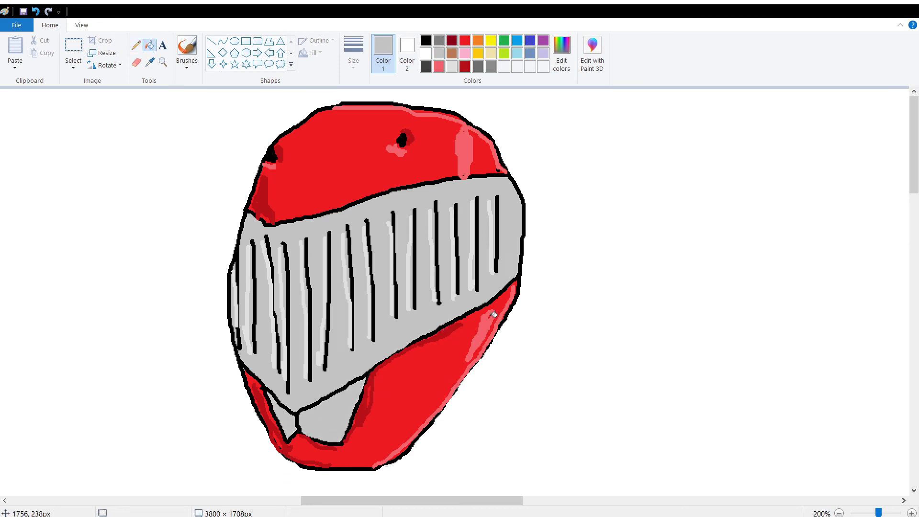
# Step: Draw a small black body outline under the third helmet, with arms, legs, a jagged chest panel and a waistline
pyautogui.keyDown('ctrl'); pyautogui.scroll(-1, 494, 315); pyautogui.keyUp('ctrl')
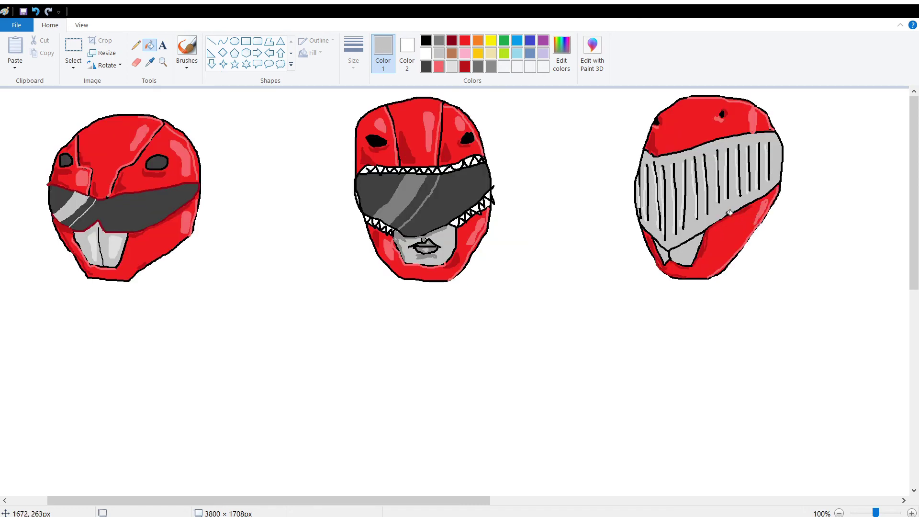
pyautogui.click(135, 48)
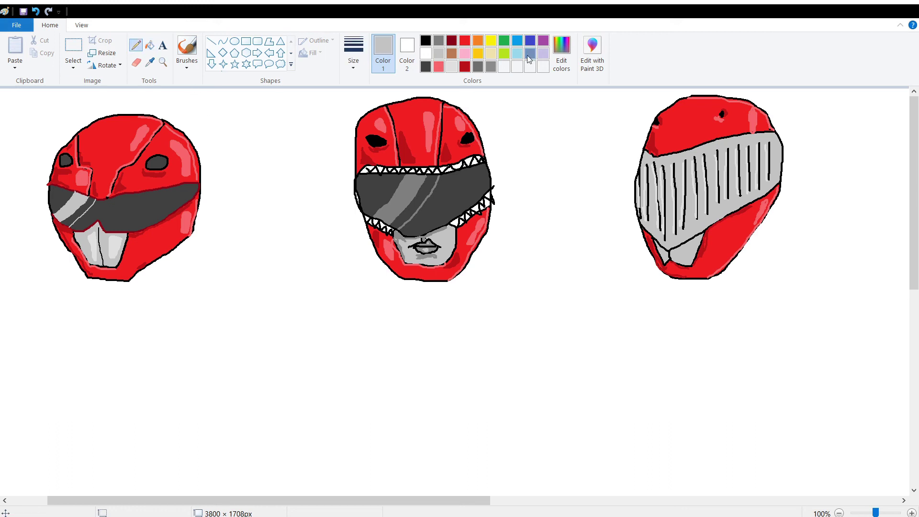
pyautogui.click(426, 41)
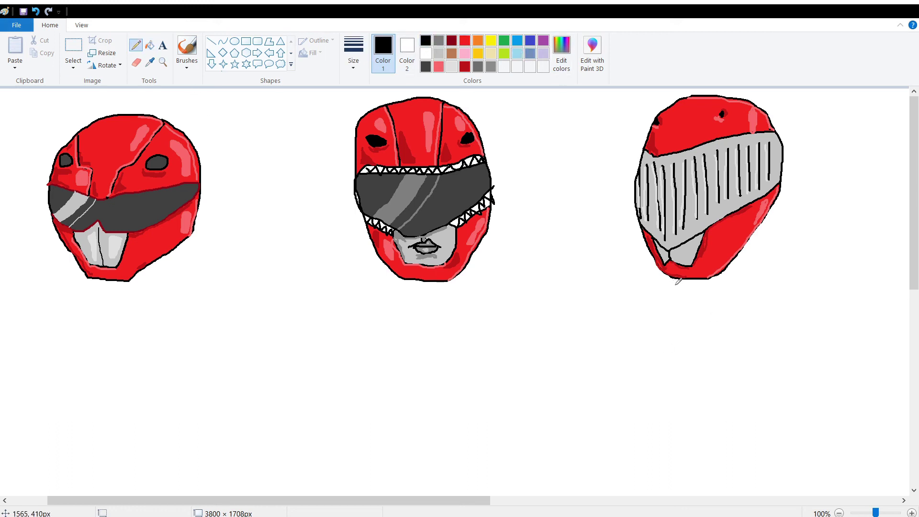
pyautogui.moveTo(674, 277)
pyautogui.mouseDown()
pyautogui.moveTo(637, 315)
pyautogui.moveTo(663, 312)
pyautogui.moveTo(668, 400)
pyautogui.moveTo(696, 362)
pyautogui.moveTo(715, 393)
pyautogui.moveTo(727, 379)
pyautogui.moveTo(727, 304)
pyautogui.moveTo(744, 322)
pyautogui.moveTo(721, 268)
pyautogui.mouseUp()
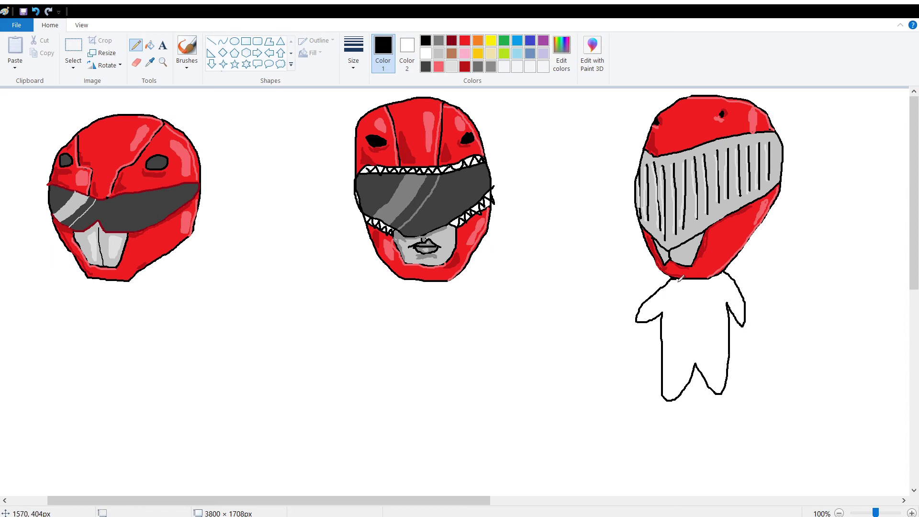
pyautogui.moveTo(680, 279)
pyautogui.mouseDown()
pyautogui.moveTo(694, 337)
pyautogui.moveTo(713, 271)
pyautogui.mouseUp()
pyautogui.moveTo(663, 329); pyautogui.dragTo(730, 329)
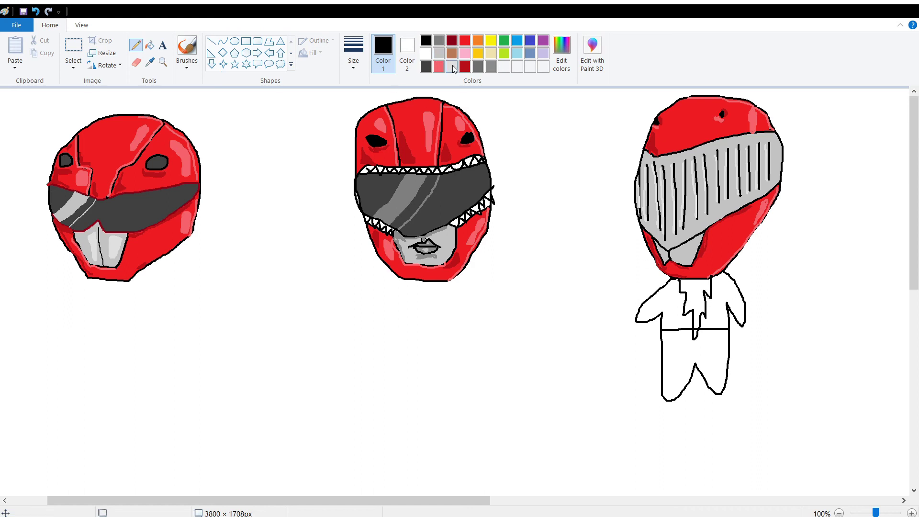
# Step: Fill the third figure's torso light gray on the left and red on the right, with the chest panel and legs black
pyautogui.click(438, 53)
pyautogui.click(150, 45)
pyautogui.click(669, 304)
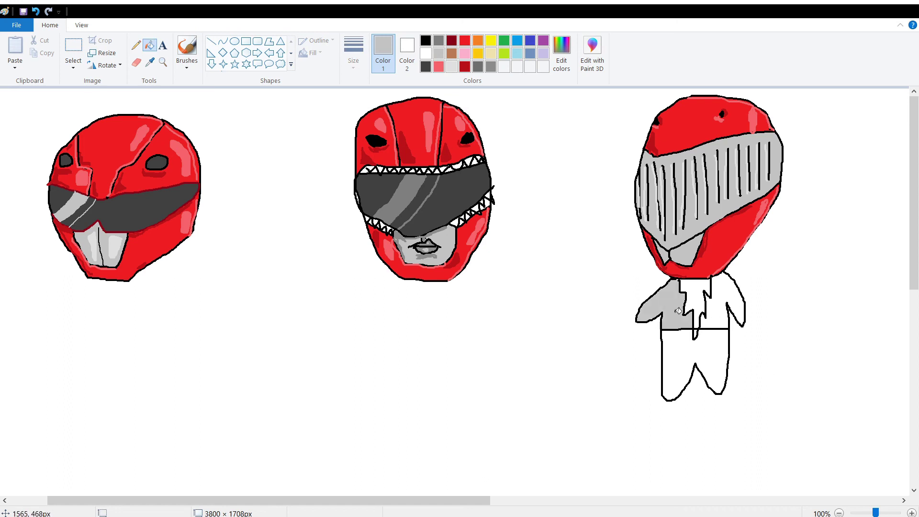
pyautogui.click(426, 40)
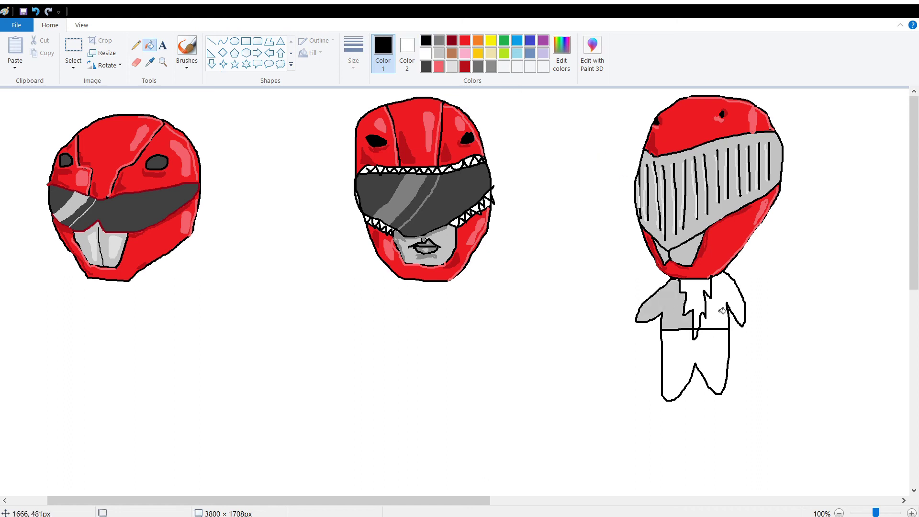
pyautogui.click(693, 289)
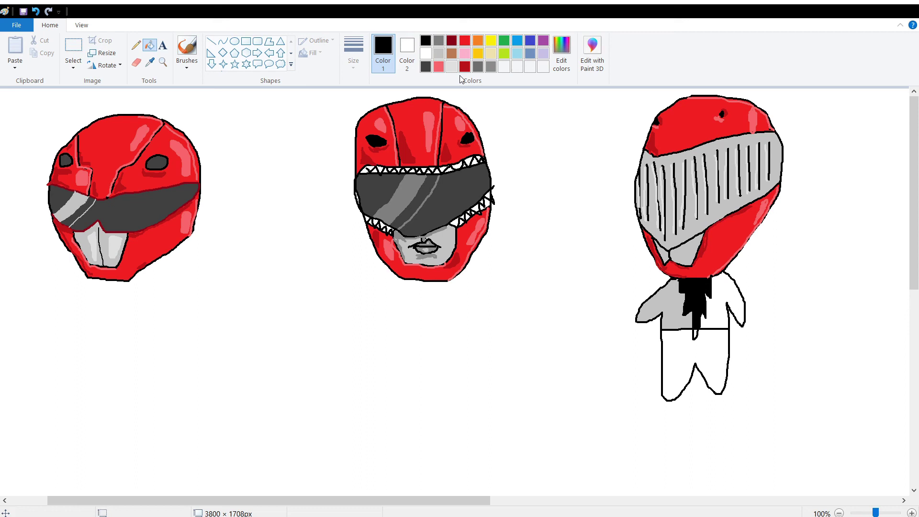
pyautogui.click(465, 41)
pyautogui.click(738, 293)
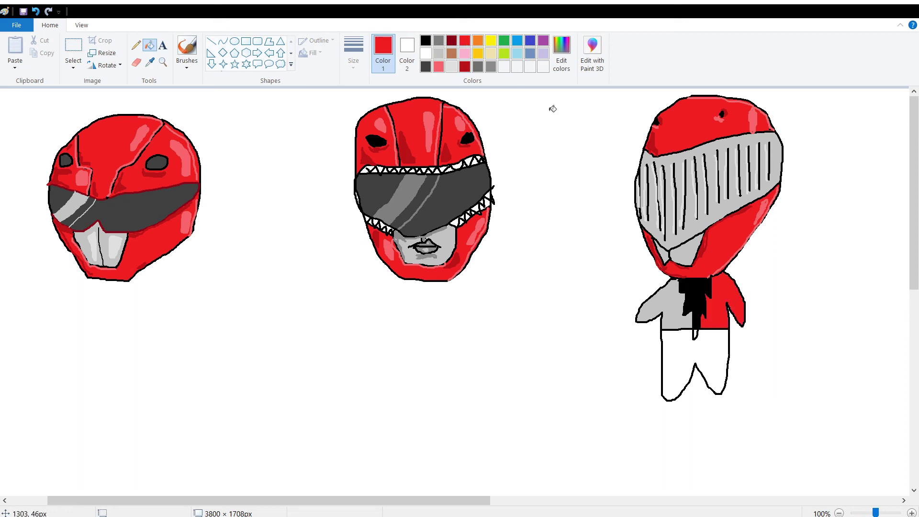
pyautogui.click(425, 40)
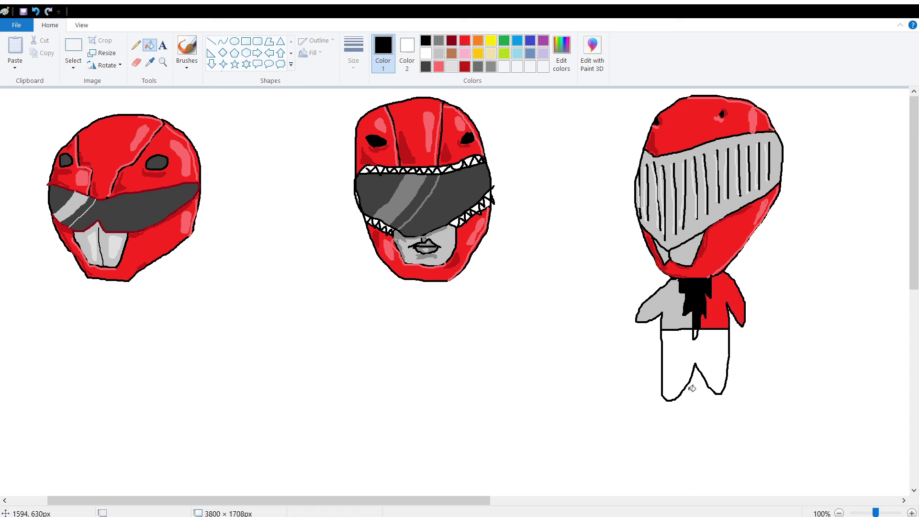
pyautogui.click(676, 362)
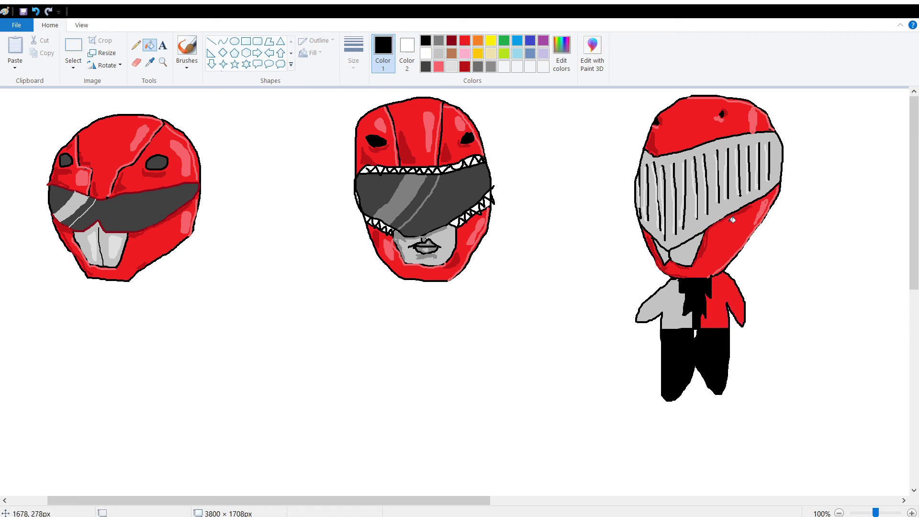
# Step: Draw a gold belt with a center buckle across the third figure's waist using the Pencil
pyautogui.click(478, 54)
pyautogui.click(135, 45)
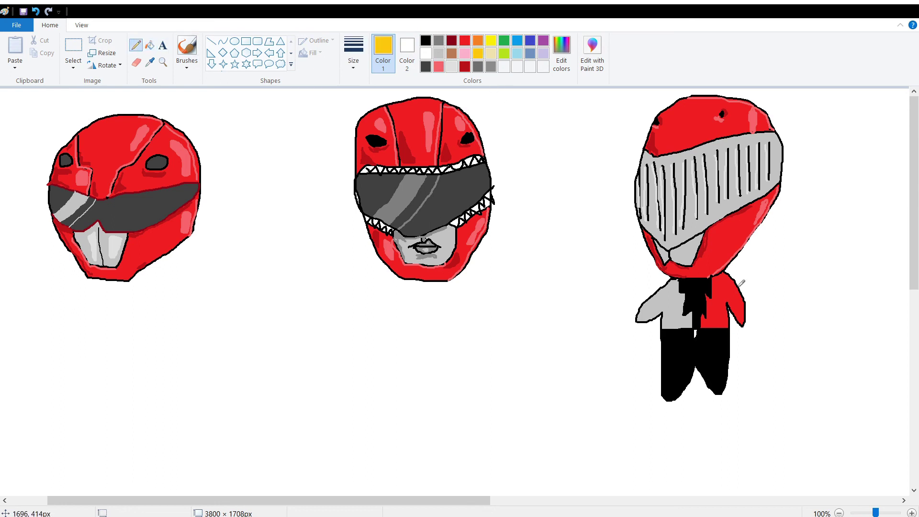
pyautogui.moveTo(670, 329)
pyautogui.mouseDown()
pyautogui.moveTo(728, 328)
pyautogui.moveTo(682, 326)
pyautogui.mouseUp()
pyautogui.moveTo(666, 325)
pyautogui.mouseDown()
pyautogui.moveTo(727, 328)
pyautogui.moveTo(666, 327)
pyautogui.moveTo(700, 331)
pyautogui.mouseUp()
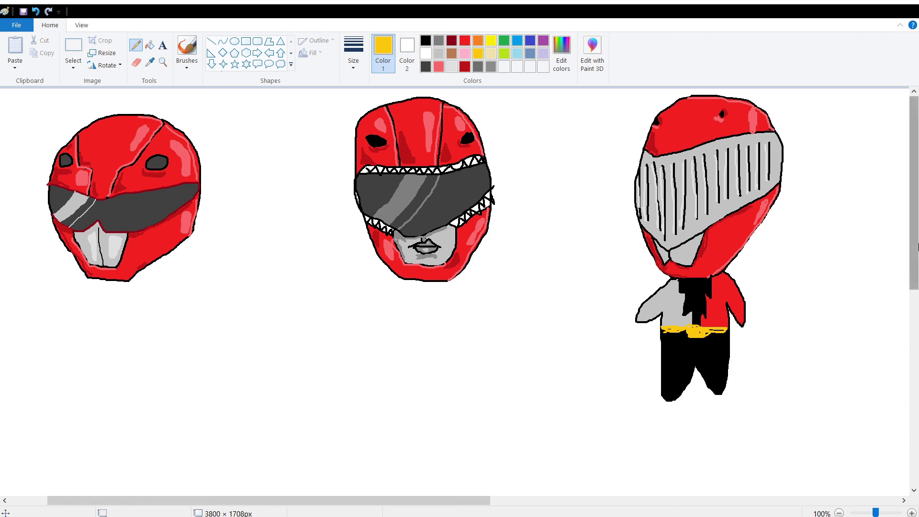
# Step: Draw a black body outline with arms and legs under the second helmet
pyautogui.click(425, 41)
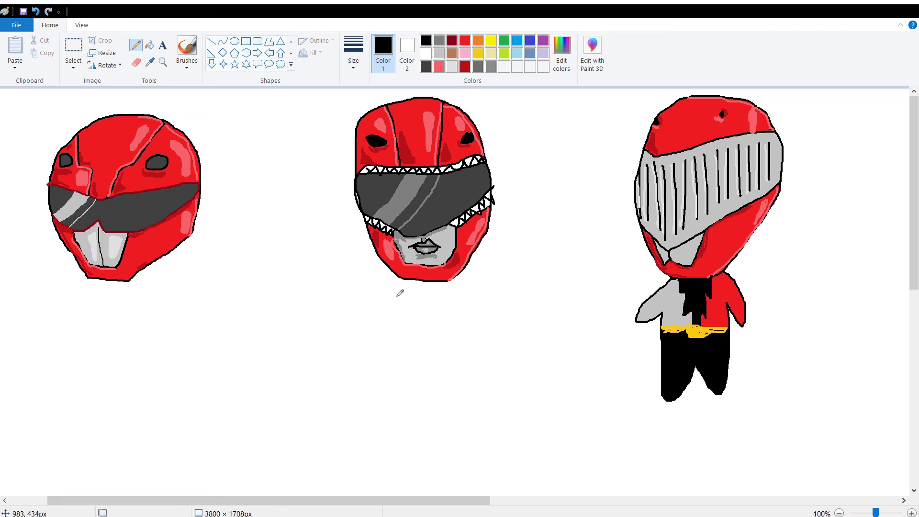
pyautogui.moveTo(399, 278)
pyautogui.mouseDown()
pyautogui.moveTo(358, 330)
pyautogui.moveTo(375, 348)
pyautogui.moveTo(395, 329)
pyautogui.moveTo(389, 414)
pyautogui.moveTo(402, 424)
pyautogui.moveTo(429, 418)
pyautogui.moveTo(432, 383)
pyautogui.moveTo(446, 415)
pyautogui.moveTo(459, 388)
pyautogui.moveTo(464, 315)
pyautogui.moveTo(475, 344)
pyautogui.moveTo(483, 339)
pyautogui.moveTo(472, 296)
pyautogui.moveTo(450, 283)
pyautogui.mouseUp()
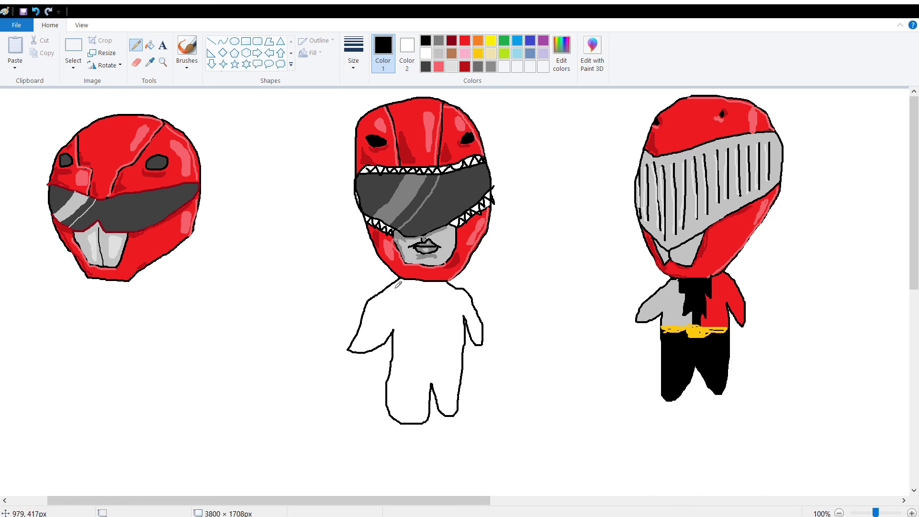
# Step: Draw a black zigzag diamond pattern across the second figure's chest, plus dividing lines for the gloves and boots
pyautogui.moveTo(397, 281); pyautogui.dragTo(392, 331)
pyautogui.moveTo(455, 285); pyautogui.dragTo(462, 309)
pyautogui.moveTo(397, 283)
pyautogui.mouseDown()
pyautogui.moveTo(413, 310)
pyautogui.moveTo(432, 284)
pyautogui.moveTo(447, 311)
pyautogui.moveTo(453, 286)
pyautogui.mouseUp()
pyautogui.moveTo(395, 346)
pyautogui.mouseDown()
pyautogui.moveTo(415, 312)
pyautogui.moveTo(434, 342)
pyautogui.moveTo(445, 308)
pyautogui.moveTo(468, 335)
pyautogui.mouseUp()
pyautogui.moveTo(386, 391); pyautogui.dragTo(458, 393)
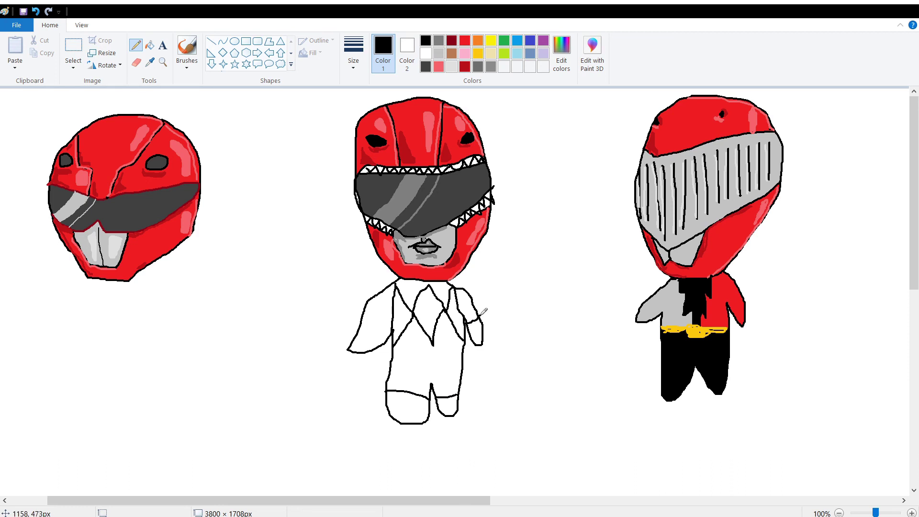
pyautogui.moveTo(363, 312); pyautogui.dragTo(381, 339)
# Step: Fill the second figure's suit and upper arms red, leaving the chest diamonds, gloves and boots white
pyautogui.click(465, 40)
pyautogui.click(150, 45)
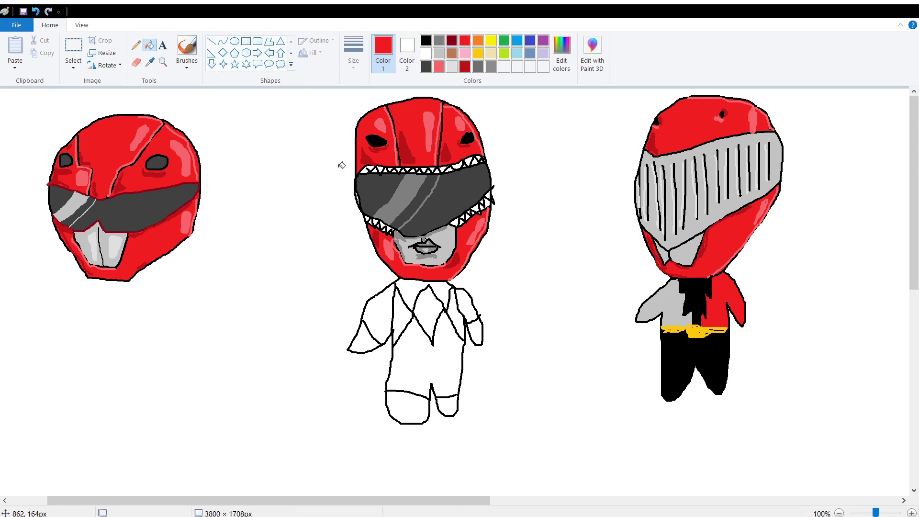
pyautogui.click(452, 339)
pyautogui.click(413, 286)
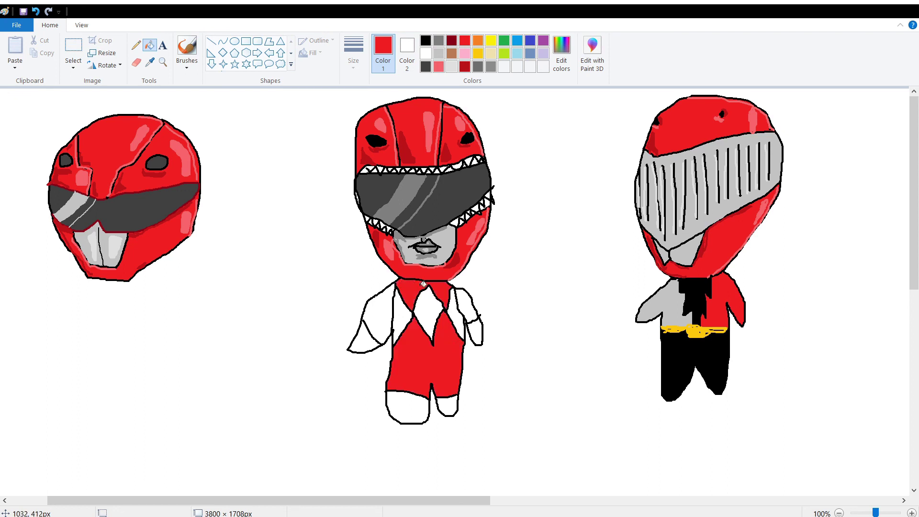
pyautogui.click(471, 308)
pyautogui.click(371, 311)
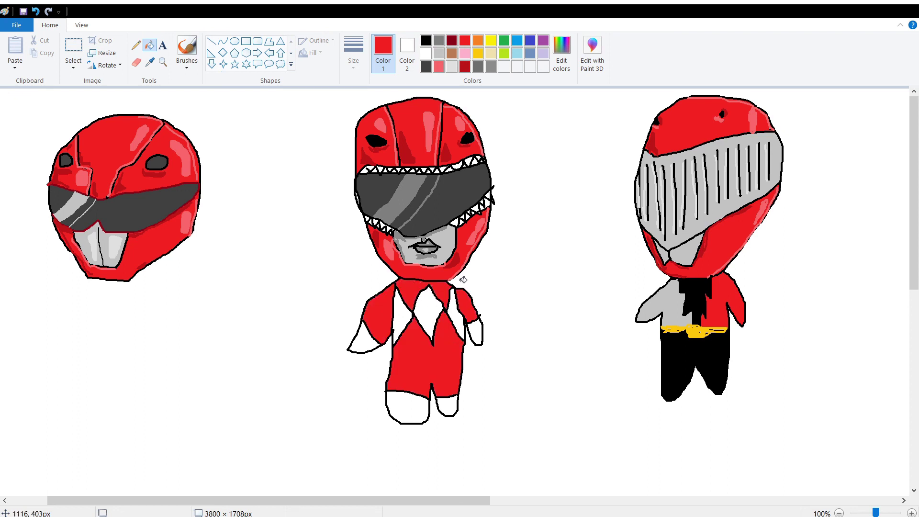
# Step: Draw a white belt with a center buckle across the second figure's waist, and set the drawing color back to black
pyautogui.click(426, 54)
pyautogui.click(136, 44)
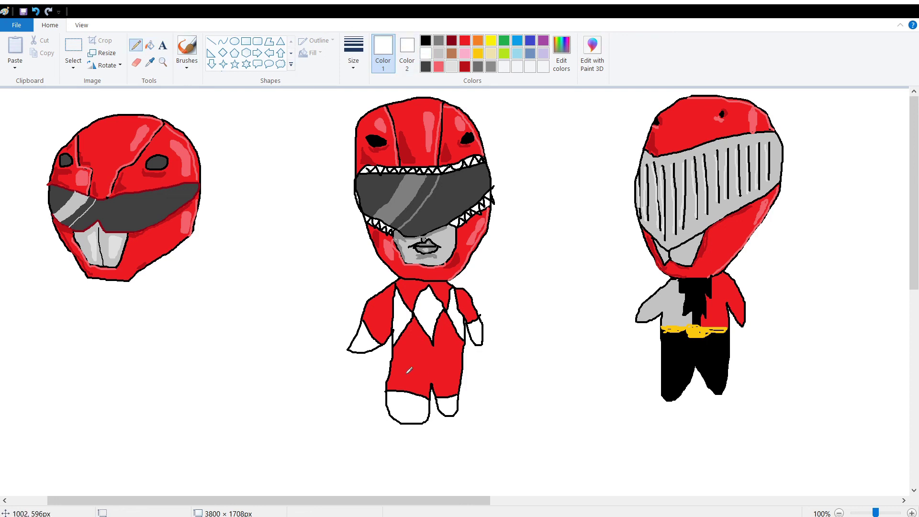
pyautogui.moveTo(393, 354)
pyautogui.mouseDown()
pyautogui.moveTo(434, 349)
pyautogui.moveTo(430, 356)
pyautogui.mouseUp()
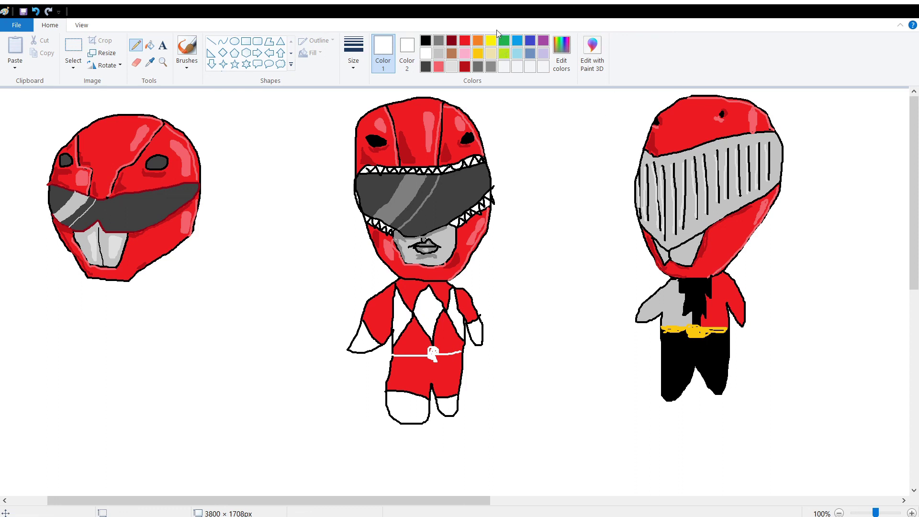
pyautogui.click(426, 41)
pyautogui.moveTo(82, 272)
pyautogui.mouseDown()
pyautogui.moveTo(62, 320)
pyautogui.moveTo(91, 329)
pyautogui.moveTo(100, 318)
pyautogui.moveTo(91, 430)
pyautogui.moveTo(152, 433)
pyautogui.moveTo(163, 381)
pyautogui.moveTo(174, 412)
pyautogui.moveTo(188, 400)
pyautogui.moveTo(172, 304)
pyautogui.moveTo(186, 320)
pyautogui.moveTo(195, 300)
pyautogui.moveTo(160, 259)
pyautogui.mouseUp()
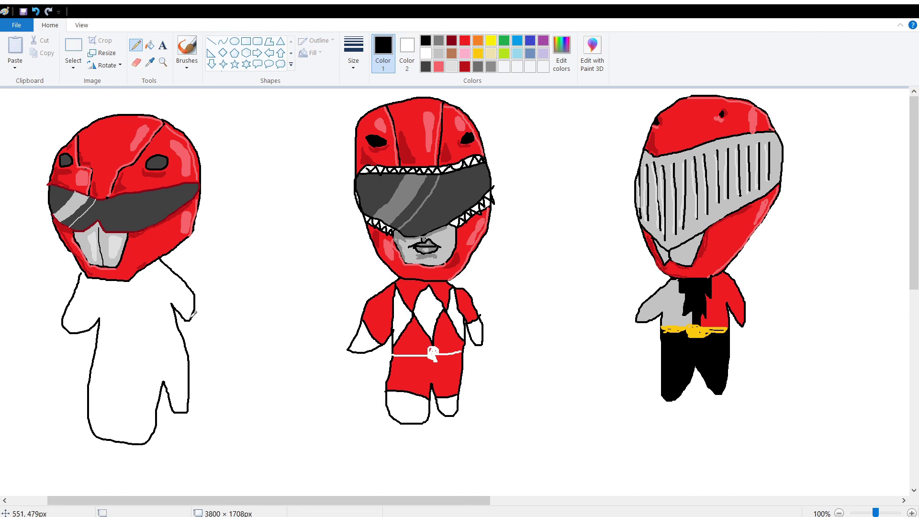
pyautogui.hotkey('ctrl', 'z')
pyautogui.moveTo(79, 267)
pyautogui.mouseDown()
pyautogui.moveTo(43, 327)
pyautogui.moveTo(71, 310)
pyautogui.mouseUp()
pyautogui.hotkey('ctrl', 'z')
# Step: Draw a black body outline under the first helmet, with a waistline, a center jacket line and dividing lines for gloves and boots
pyautogui.moveTo(80, 267)
pyautogui.mouseDown()
pyautogui.moveTo(47, 308)
pyautogui.moveTo(61, 328)
pyautogui.moveTo(88, 323)
pyautogui.moveTo(82, 385)
pyautogui.moveTo(119, 399)
pyautogui.moveTo(145, 362)
pyautogui.moveTo(152, 383)
pyautogui.moveTo(171, 390)
pyautogui.moveTo(179, 363)
pyautogui.moveTo(167, 307)
pyautogui.moveTo(186, 327)
pyautogui.moveTo(192, 301)
pyautogui.moveTo(161, 257)
pyautogui.mouseUp()
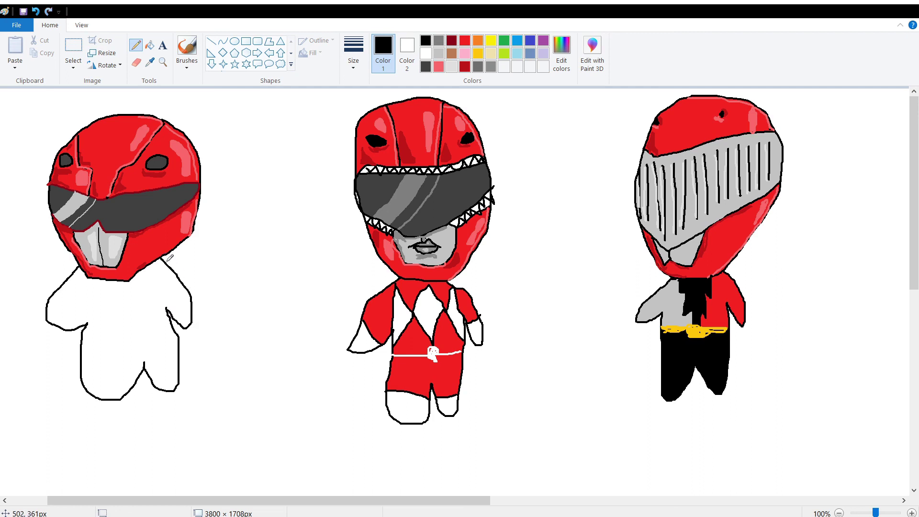
pyautogui.moveTo(86, 328)
pyautogui.mouseDown()
pyautogui.moveTo(153, 333)
pyautogui.moveTo(167, 324)
pyautogui.mouseUp()
pyautogui.moveTo(119, 280); pyautogui.dragTo(126, 334)
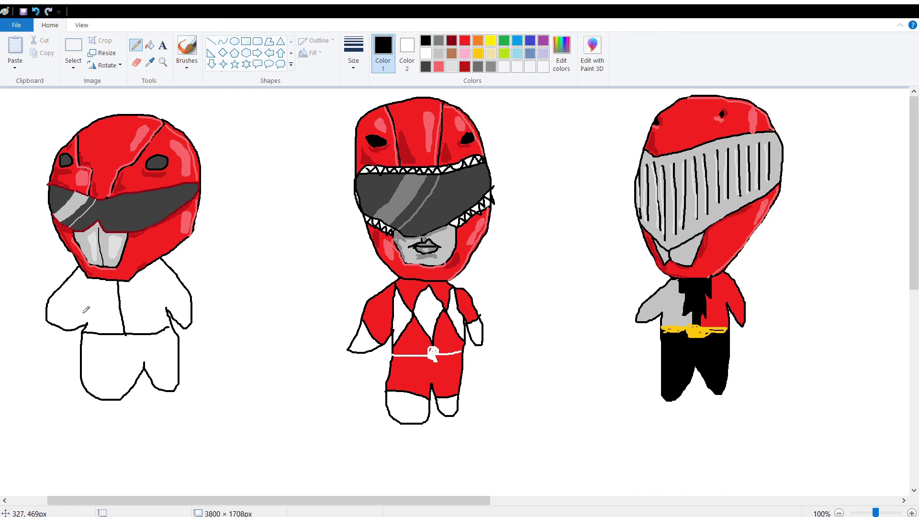
pyautogui.moveTo(59, 287); pyautogui.dragTo(75, 326)
pyautogui.moveTo(80, 368)
pyautogui.mouseDown()
pyautogui.moveTo(132, 384)
pyautogui.moveTo(178, 369)
pyautogui.mouseUp()
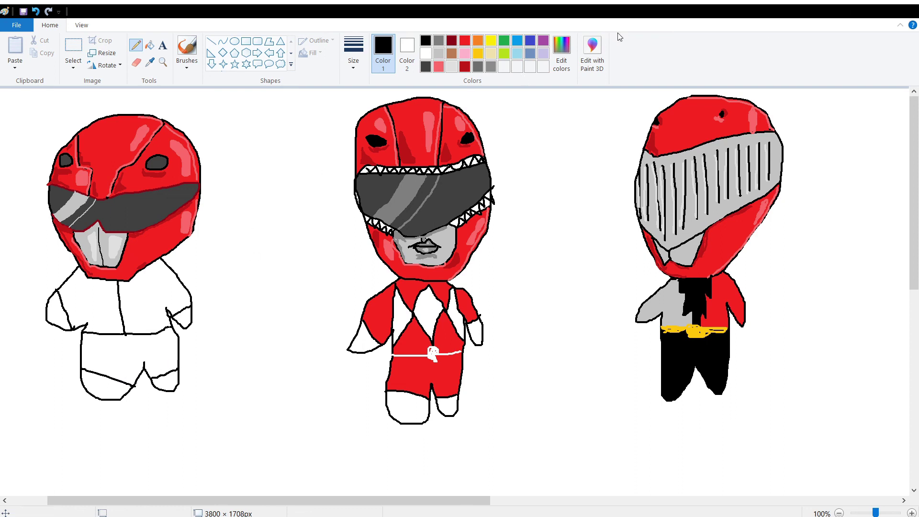
# Step: Fill the first figure's boots and jacket red and the area between waistline and boots black
pyautogui.click(464, 40)
pyautogui.click(149, 45)
pyautogui.click(171, 379)
pyautogui.click(100, 387)
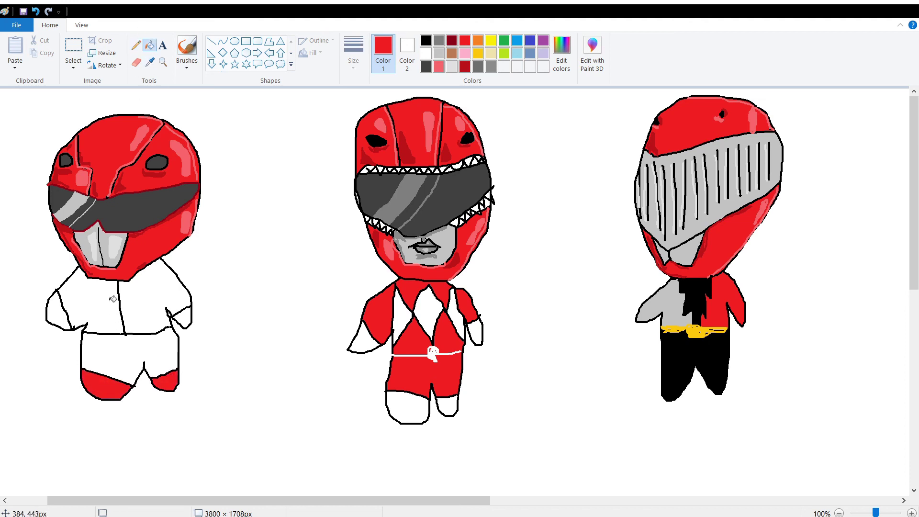
pyautogui.click(114, 299)
pyautogui.click(150, 298)
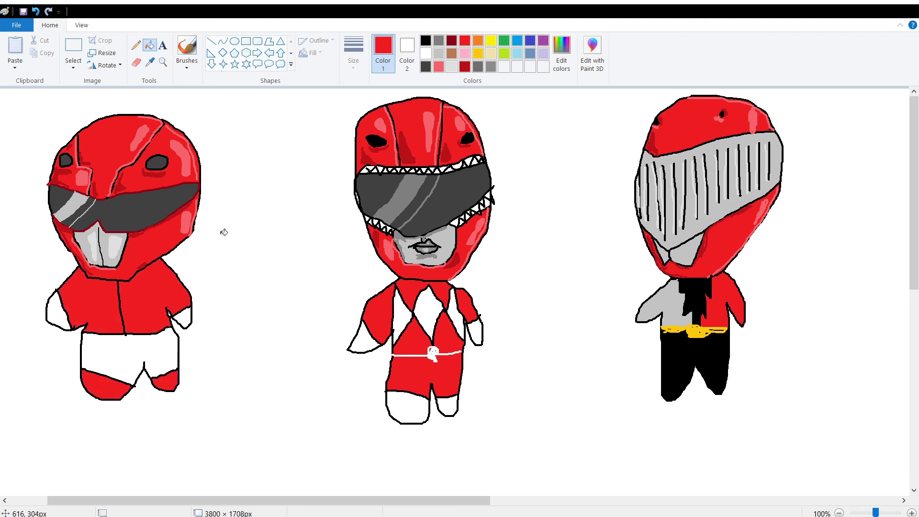
pyautogui.click(425, 40)
pyautogui.click(146, 348)
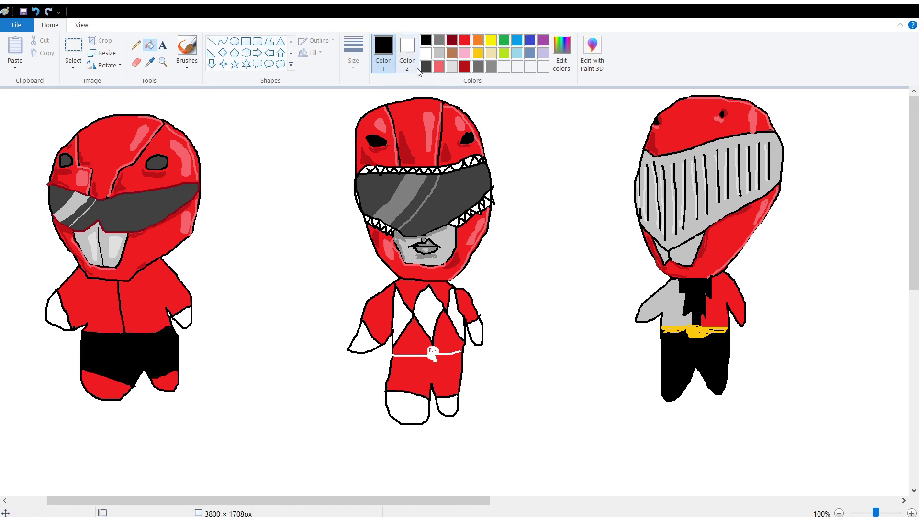
# Step: Fill both of the first figure's gloves light gray, and switch to the Pencil in black
pyautogui.click(439, 54)
pyautogui.click(187, 319)
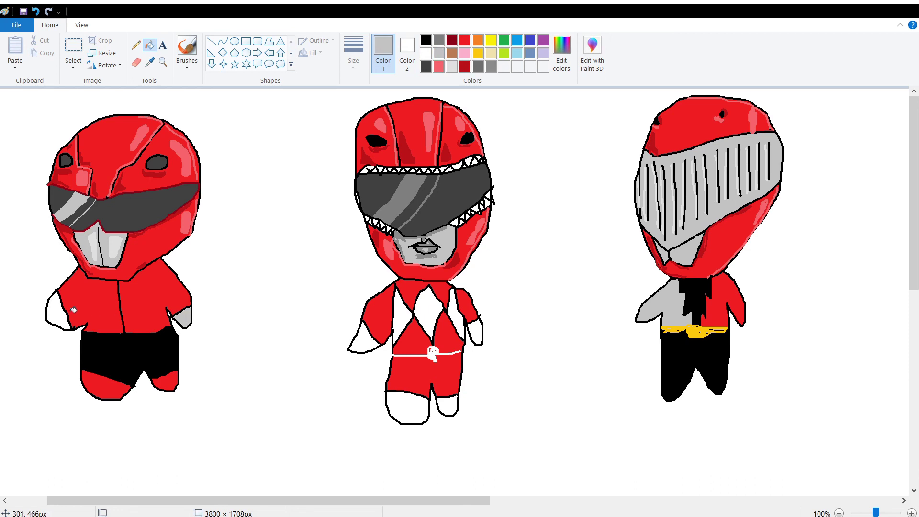
pyautogui.click(74, 310)
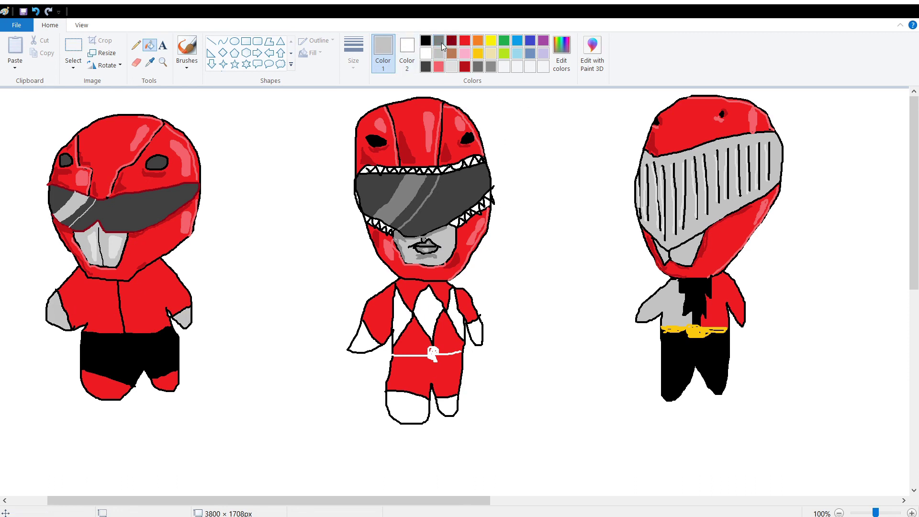
pyautogui.click(425, 40)
pyautogui.click(136, 45)
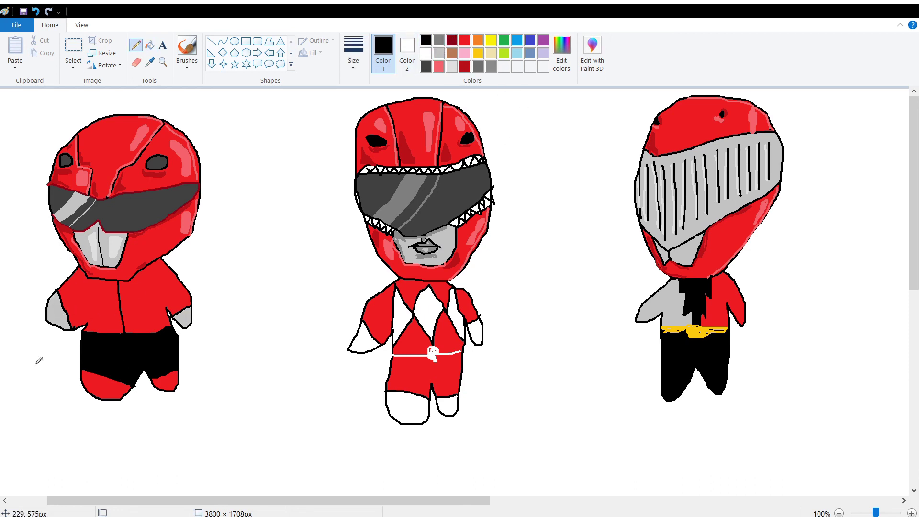
pyautogui.moveTo(90, 273)
pyautogui.mouseDown()
pyautogui.moveTo(90, 323)
pyautogui.moveTo(96, 272)
pyautogui.moveTo(94, 302)
pyautogui.mouseUp()
pyautogui.moveTo(144, 264)
pyautogui.mouseDown()
pyautogui.moveTo(162, 307)
pyautogui.moveTo(170, 294)
pyautogui.moveTo(163, 266)
pyautogui.mouseUp()
pyautogui.hotkey('ctrl', 'z')
pyautogui.hotkey('ctrl', 'z')
pyautogui.hotkey('ctrl', 'z')
pyautogui.moveTo(92, 273); pyautogui.dragTo(88, 324)
pyautogui.hotkey('ctrl', 'z')
# Step: Outline a narrow strap down each side of the first figure's jacket and fill both straps black
pyautogui.moveTo(88, 280)
pyautogui.mouseDown()
pyautogui.moveTo(88, 322)
pyautogui.moveTo(99, 288)
pyautogui.mouseUp()
pyautogui.moveTo(168, 300); pyautogui.dragTo(155, 263)
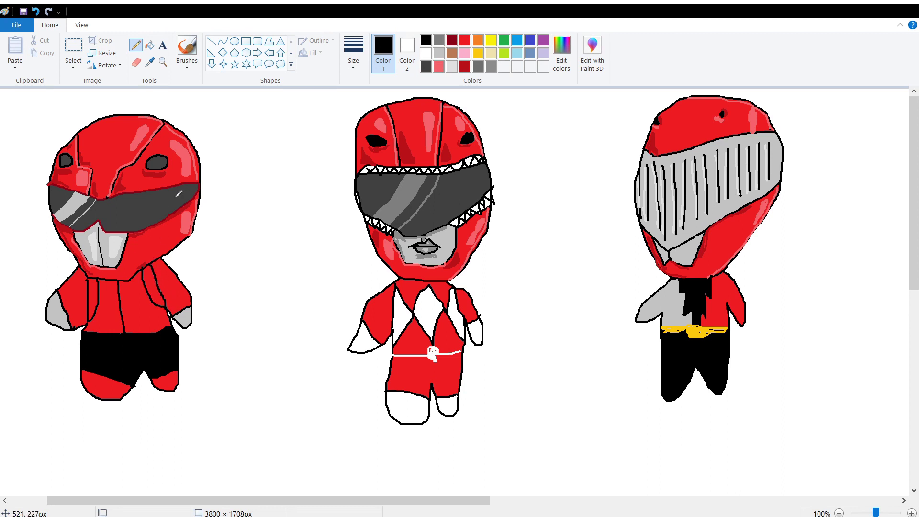
pyautogui.click(149, 45)
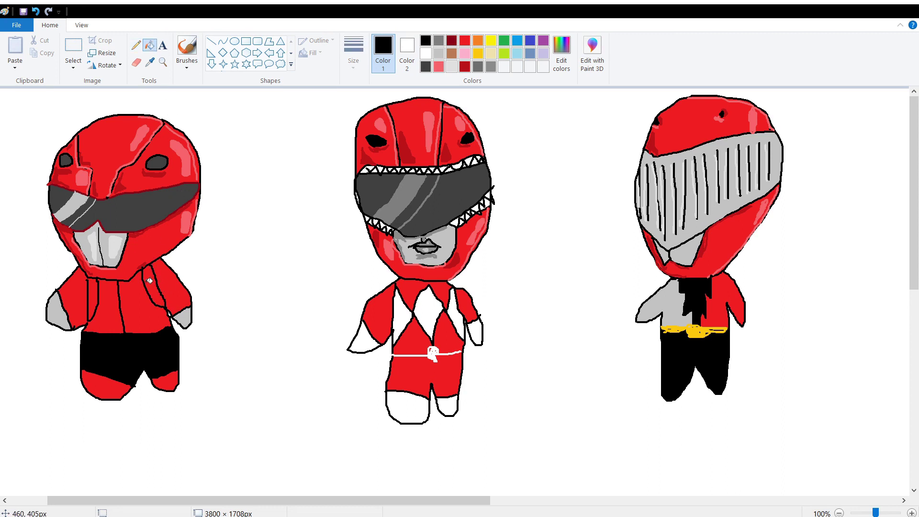
pyautogui.click(150, 281)
pyautogui.click(98, 286)
pyautogui.hotkey('ctrl', 'z')
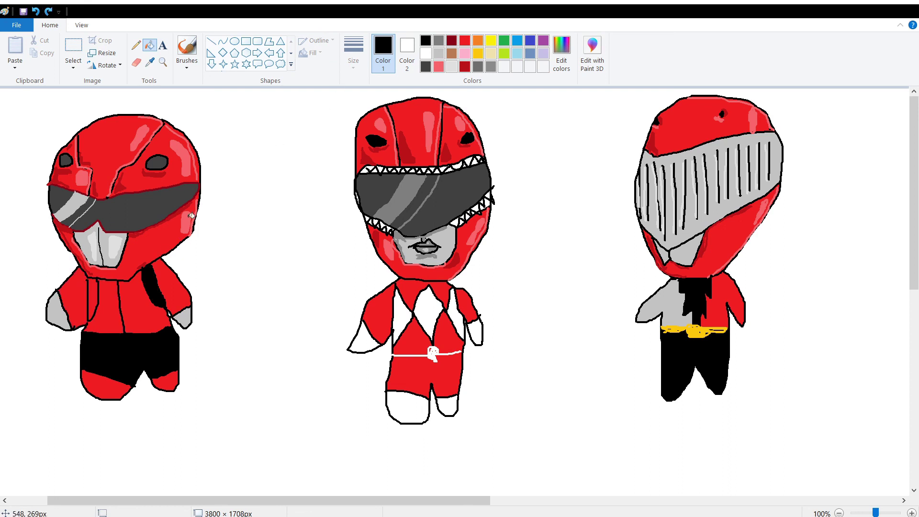
pyautogui.click(136, 45)
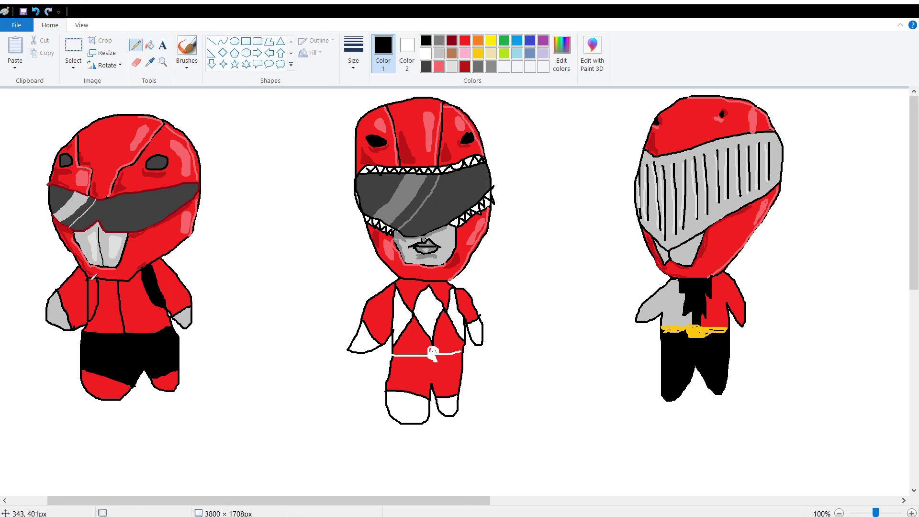
pyautogui.click(150, 45)
pyautogui.click(94, 287)
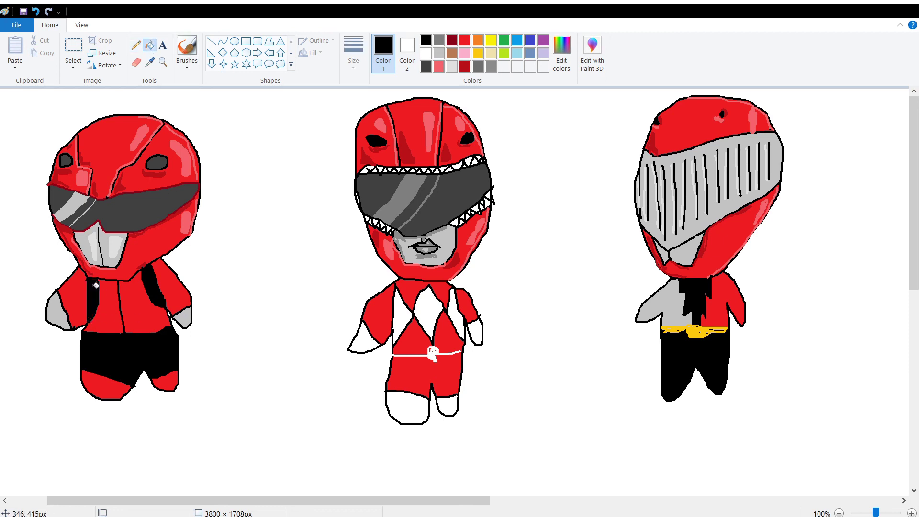
# Step: Switch to the Pencil in light gray
pyautogui.click(438, 54)
pyautogui.click(136, 45)
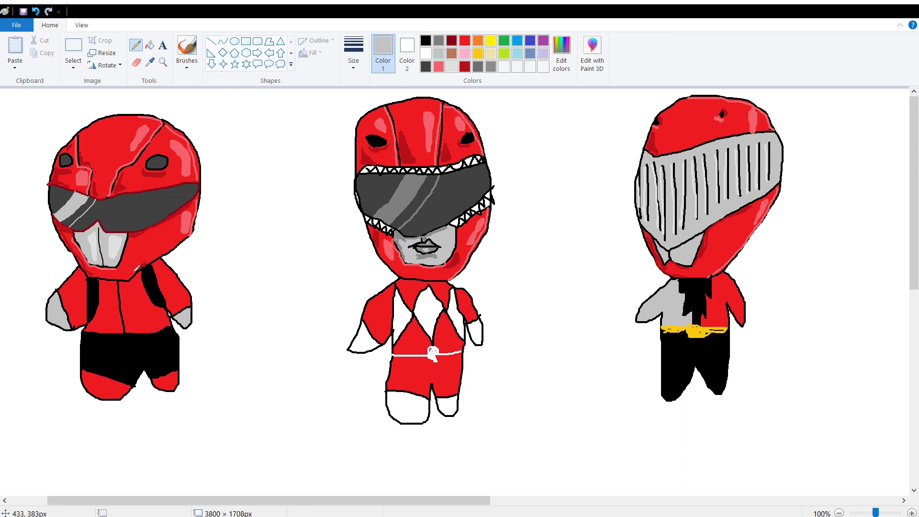